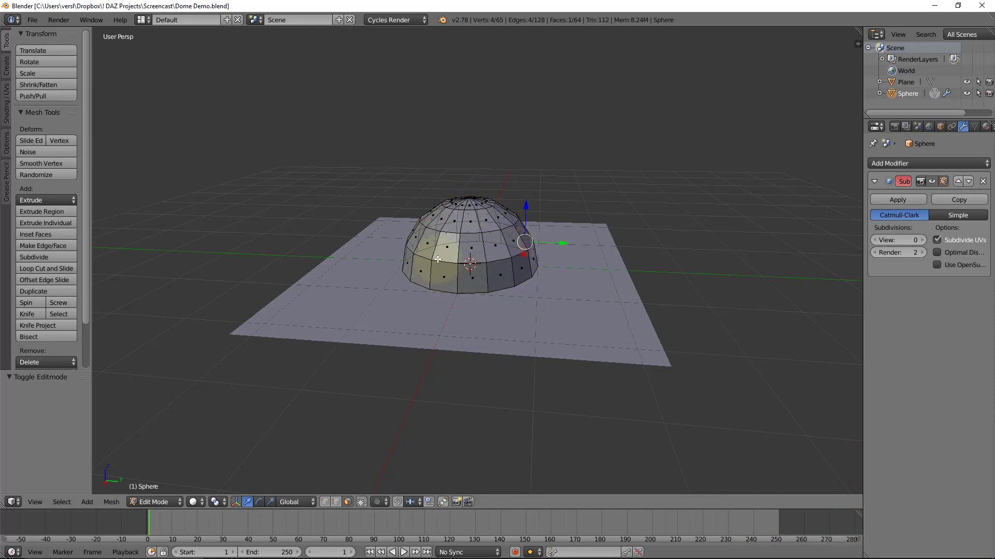
{"action": "scroll", "coordinate": [472, 214], "scroll_direction": "up", "scroll_amount": 3}
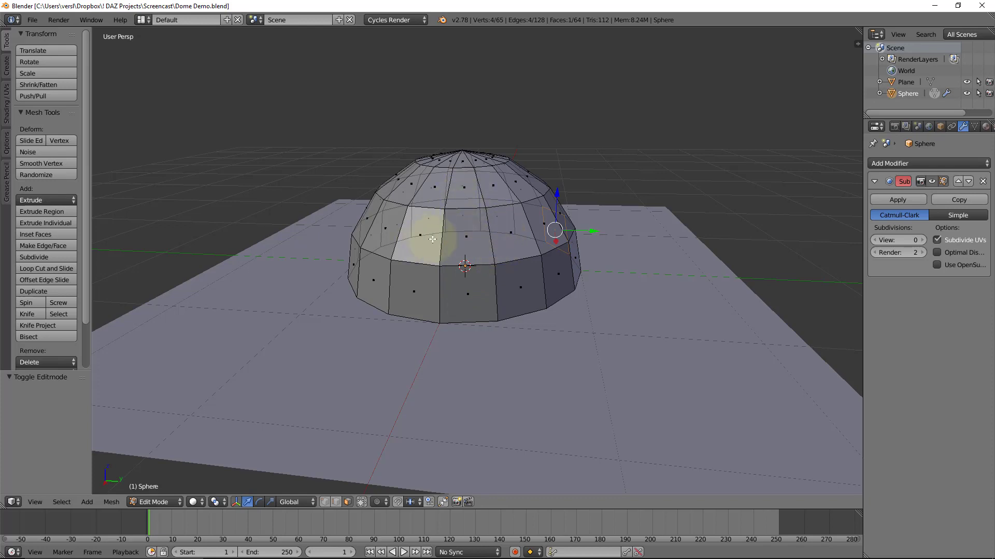
{"action": "key", "text": "Tab"}
{"action": "key", "text": "Tab"}
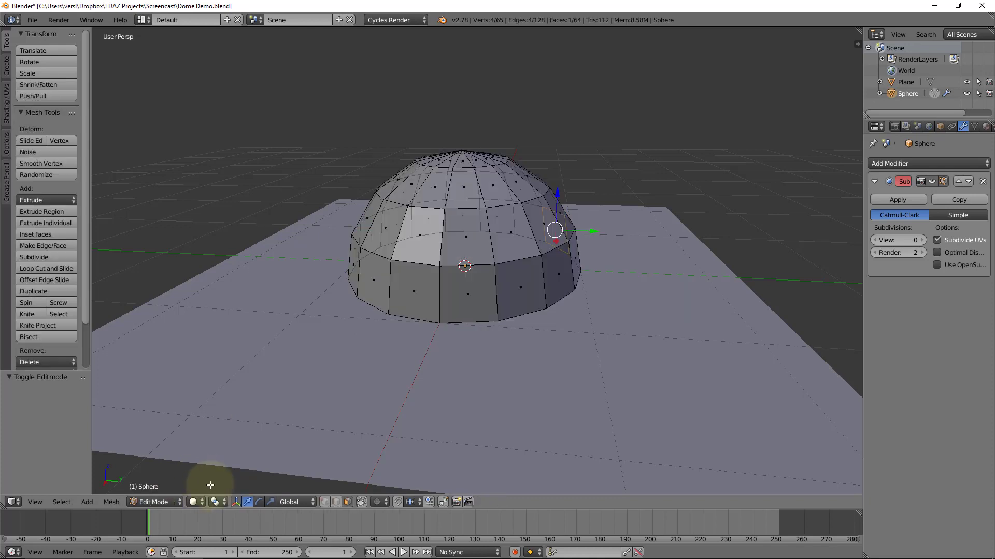
{"action": "right_click", "coordinate": [417, 240]}
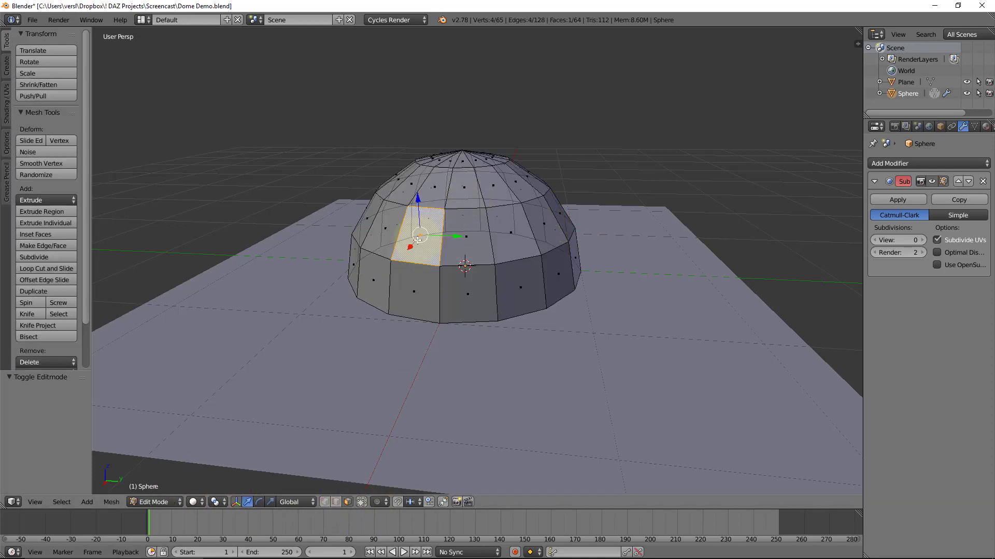
{"action": "right_click", "coordinate": [467, 243]}
{"action": "left_click", "coordinate": [505, 234]}
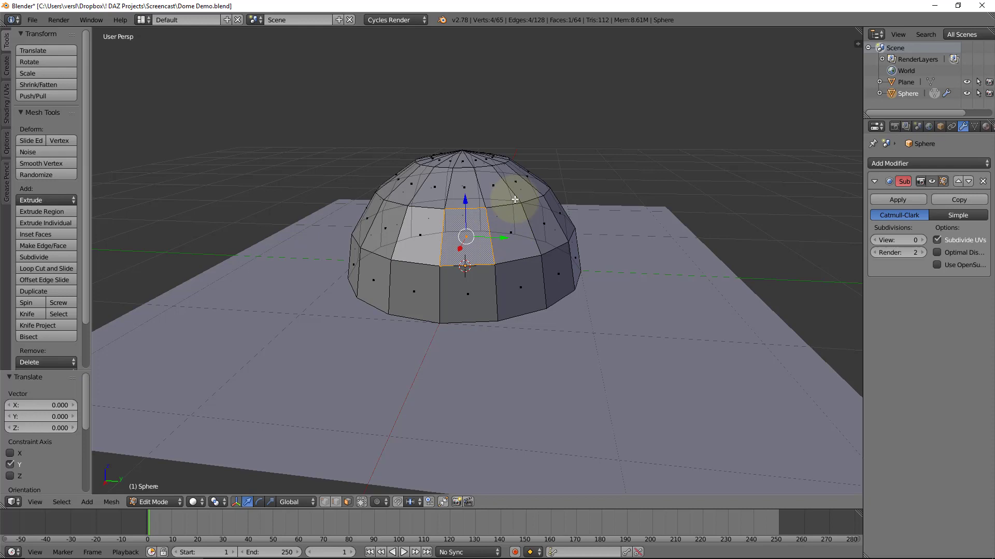
{"action": "right_click", "coordinate": [487, 200]}
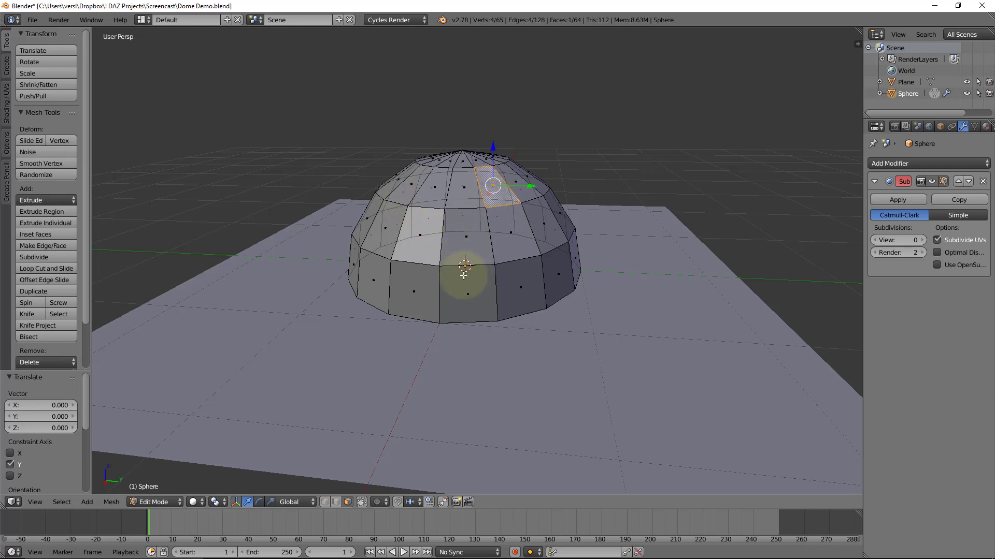
{"action": "mouse_move", "coordinate": [467, 265]}
{"action": "middle_mouse_down"}
{"action": "mouse_move", "coordinate": [451, 282]}
{"action": "mouse_move", "coordinate": [469, 262]}
{"action": "middle_mouse_up"}
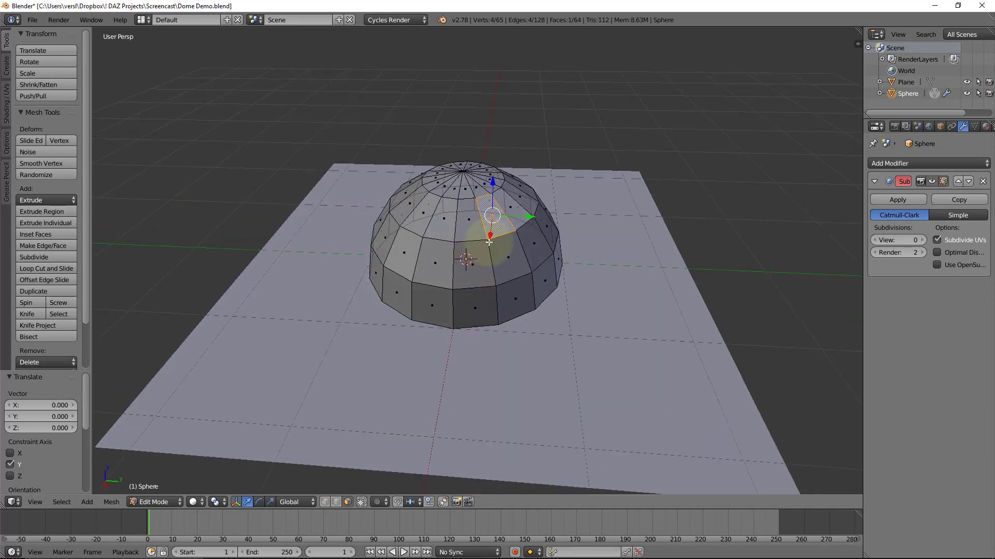
{"action": "right_click", "coordinate": [427, 221]}
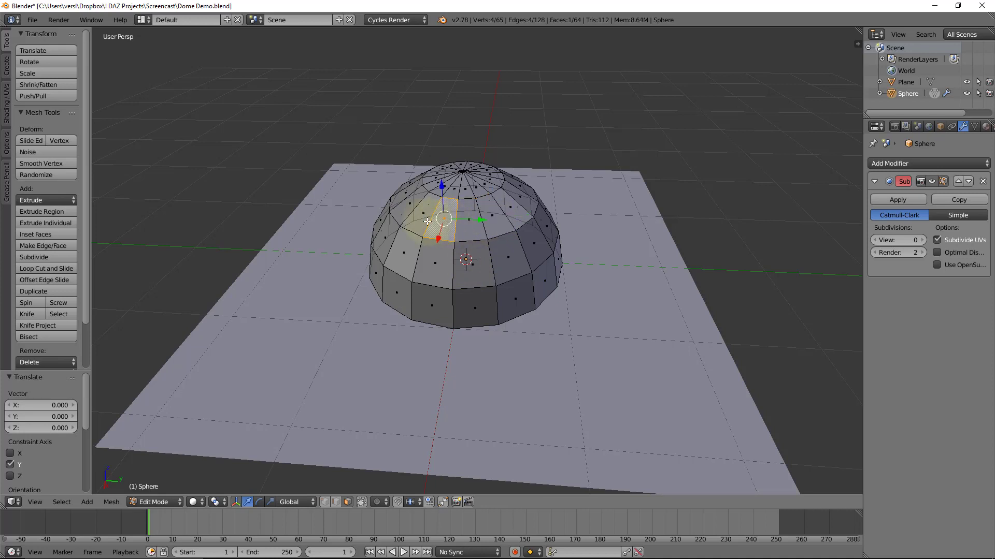
{"action": "right_click", "coordinate": [417, 221]}
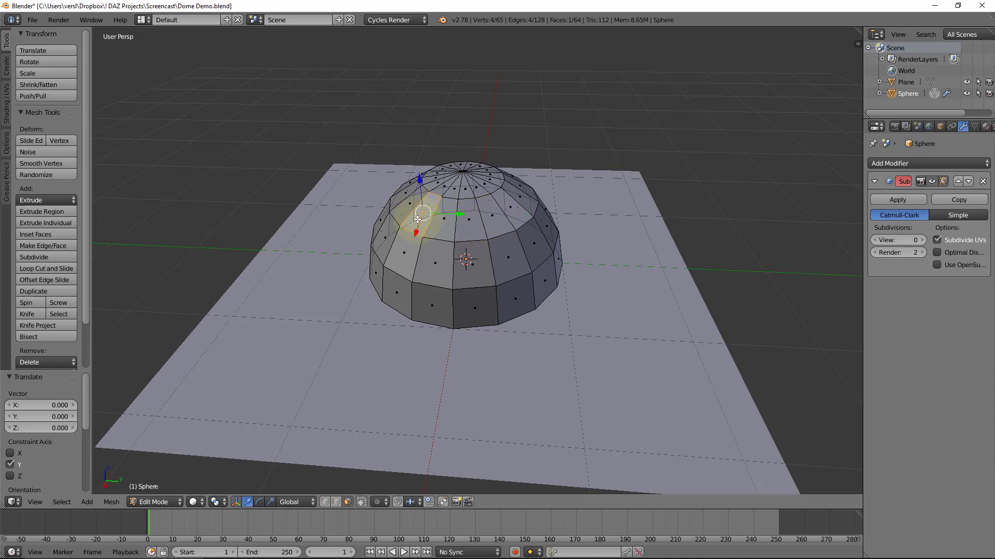
{"action": "right_click", "coordinate": [416, 221]}
{"action": "right_click", "coordinate": [414, 223]}
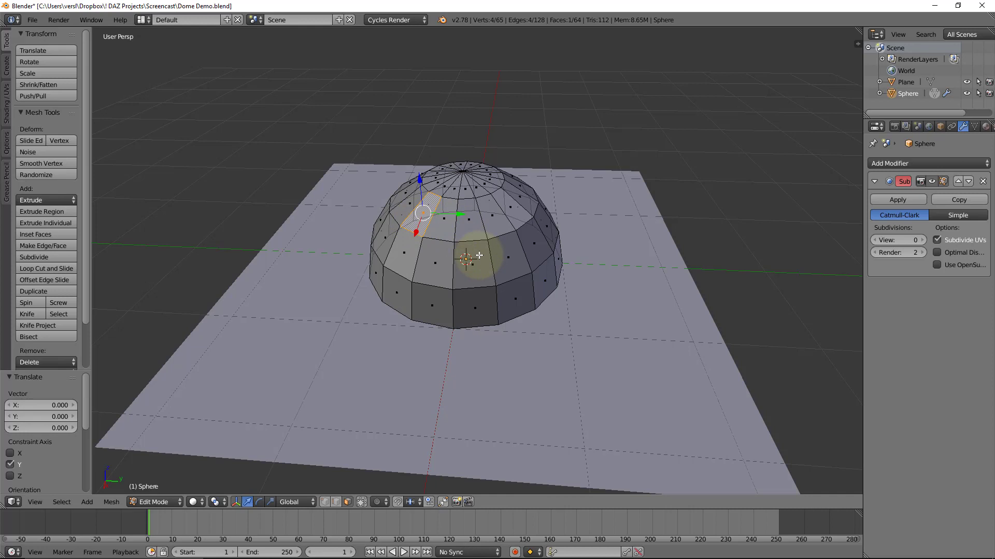
{"action": "scroll", "coordinate": [482, 262], "scroll_direction": "up", "scroll_amount": 2}
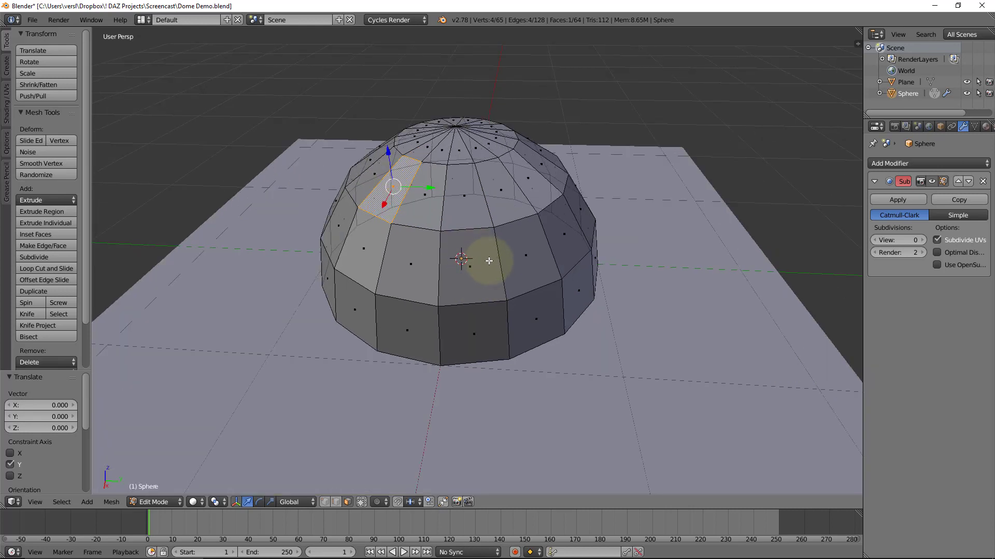
- Select the entire dome mesh and cancel a trial rotation about the Y axis
{"action": "key", "text": "a"}
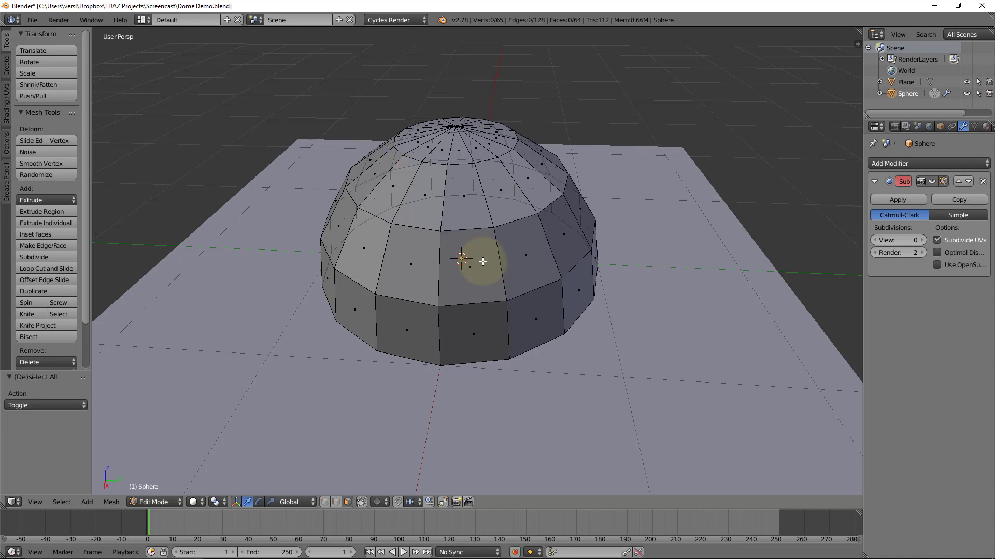
{"action": "key", "text": "a"}
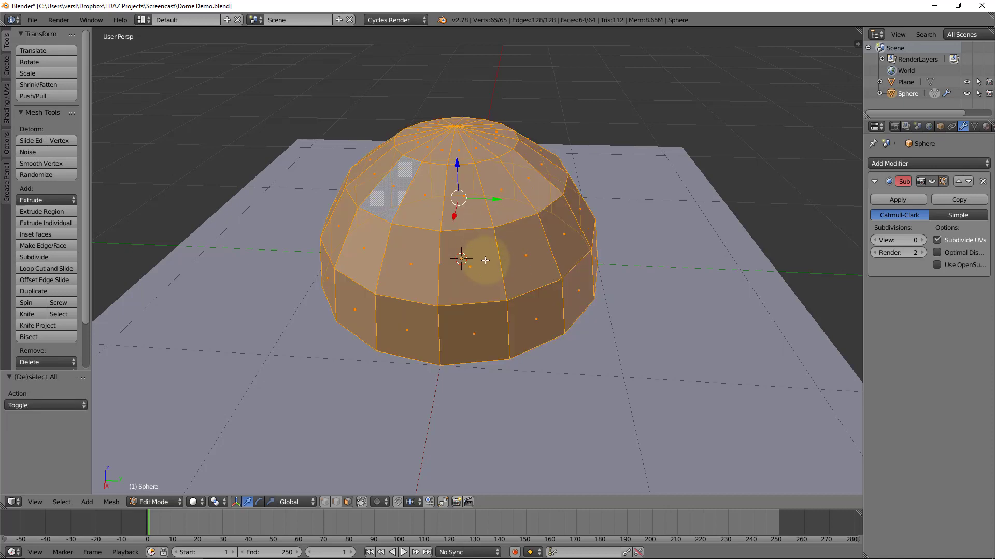
{"action": "key", "text": "r"}
{"action": "key", "text": "y"}
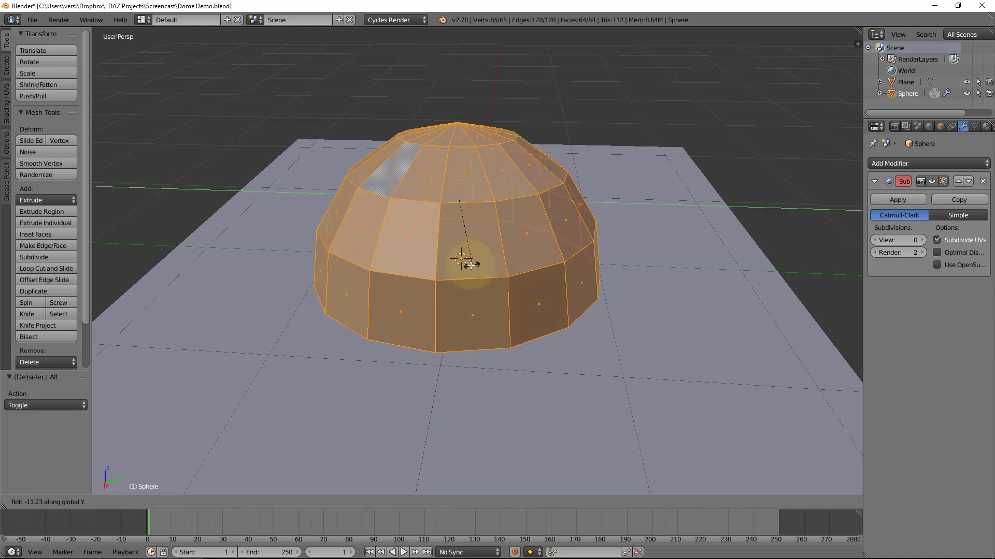
{"action": "key", "text": "Escape"}
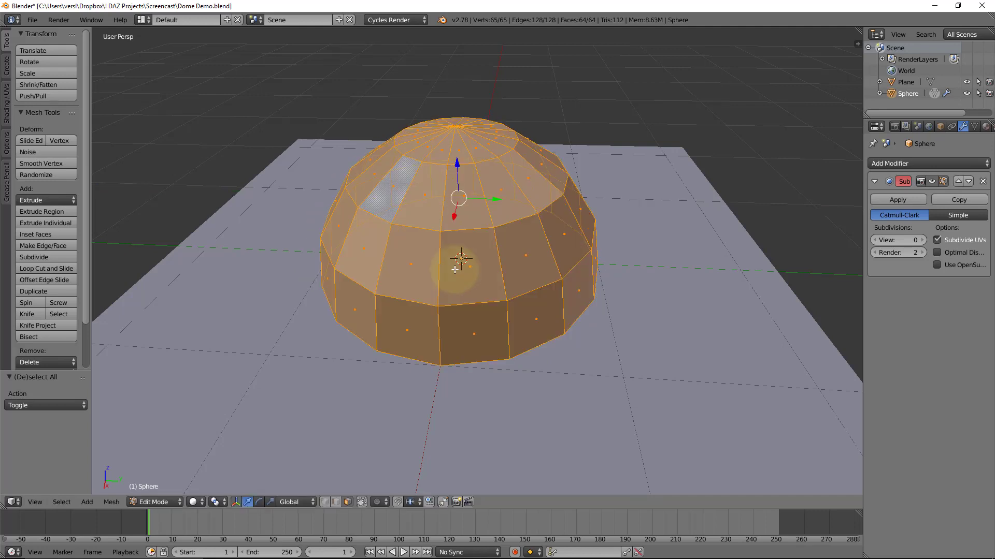
- Cancel a trial Z-axis rotation so the dome stays unrotated, then switch to DAZ Studio
{"action": "key", "text": "r"}
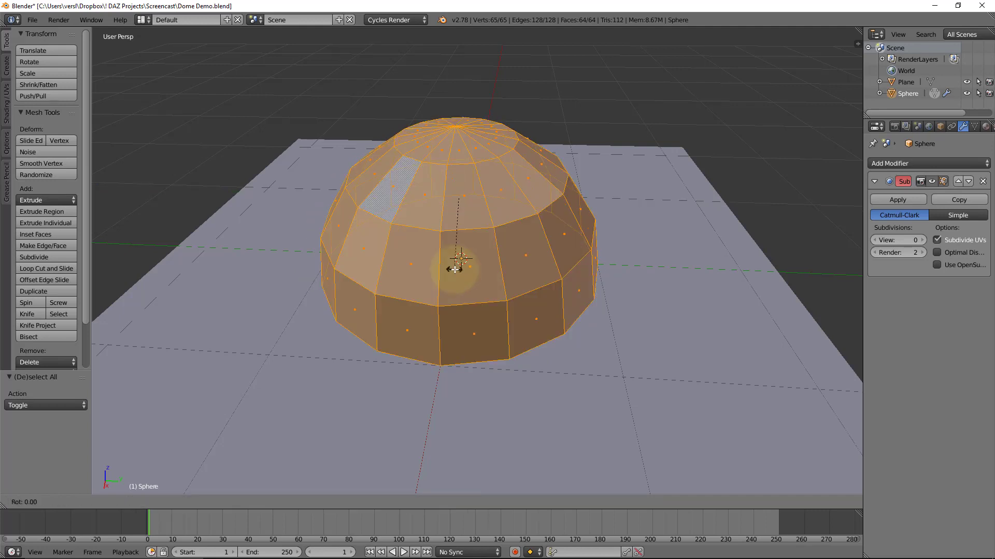
{"action": "key", "text": "z"}
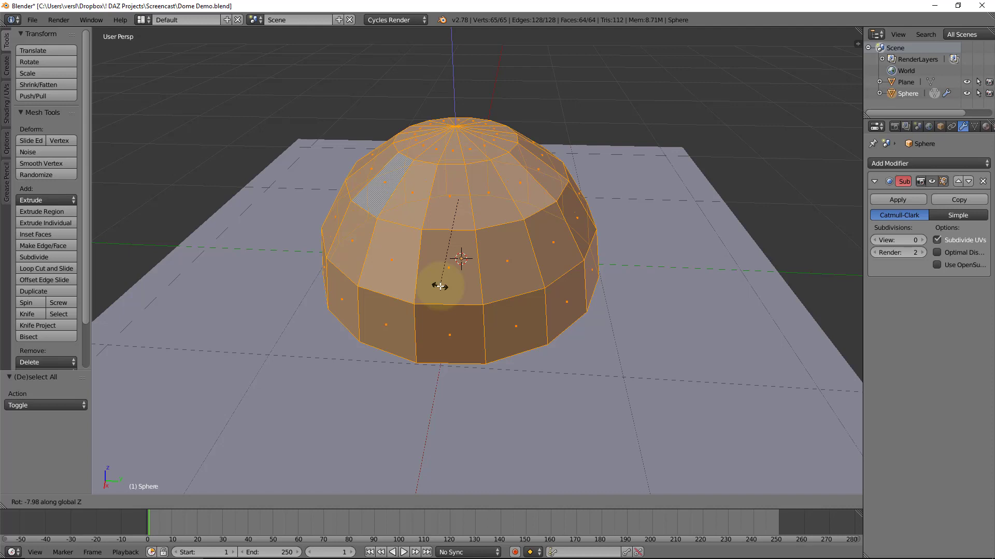
{"action": "right_click", "coordinate": [440, 286]}
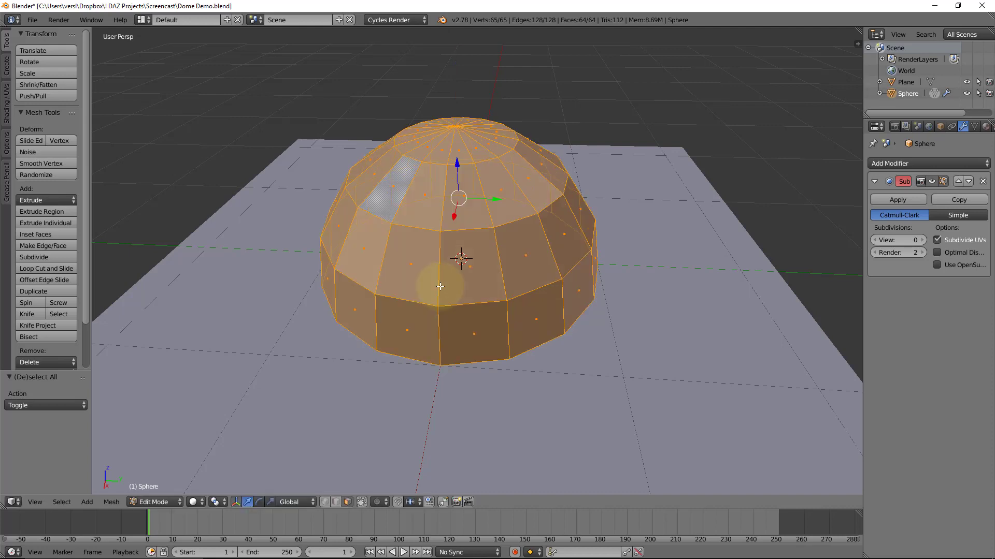
{"action": "key", "text": "alt+Tab"}
{"action": "key", "text": "alt+Tab"}
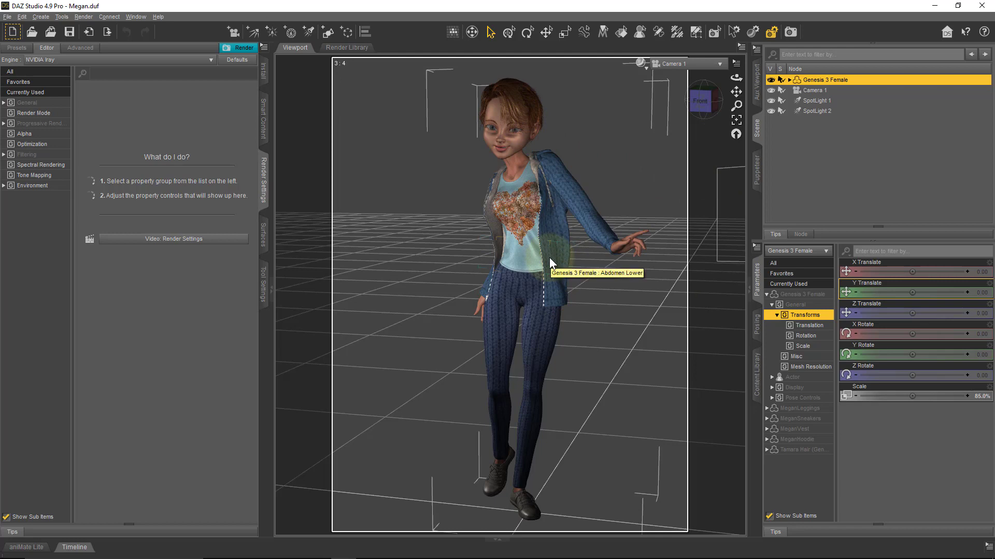
- Delete SpotLight 1 and SpotLight 2 from the scene, leaving the figure and Camera 1
{"action": "left_click", "coordinate": [824, 100]}
{"action": "left_click", "coordinate": [819, 111], "text": "ctrl"}
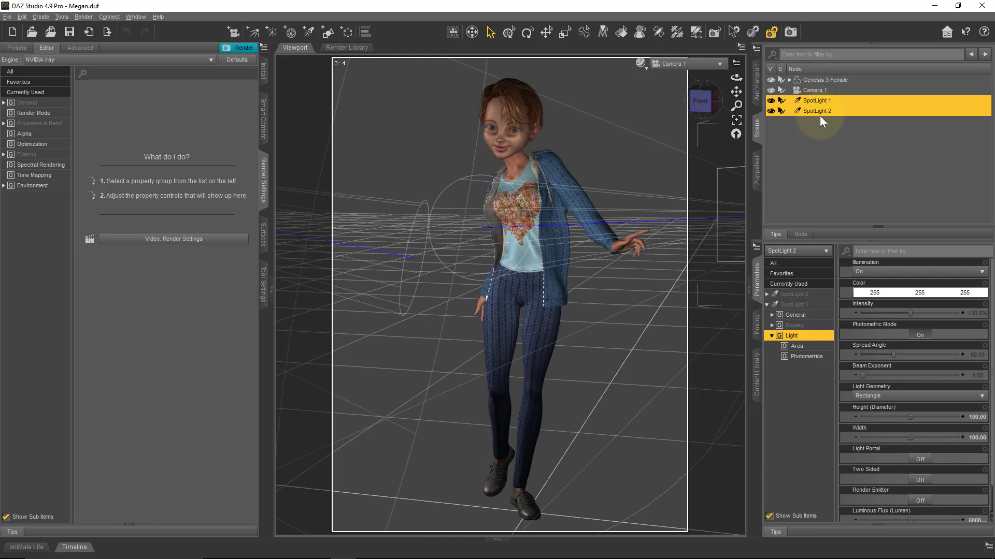
{"action": "key", "text": "Delete"}
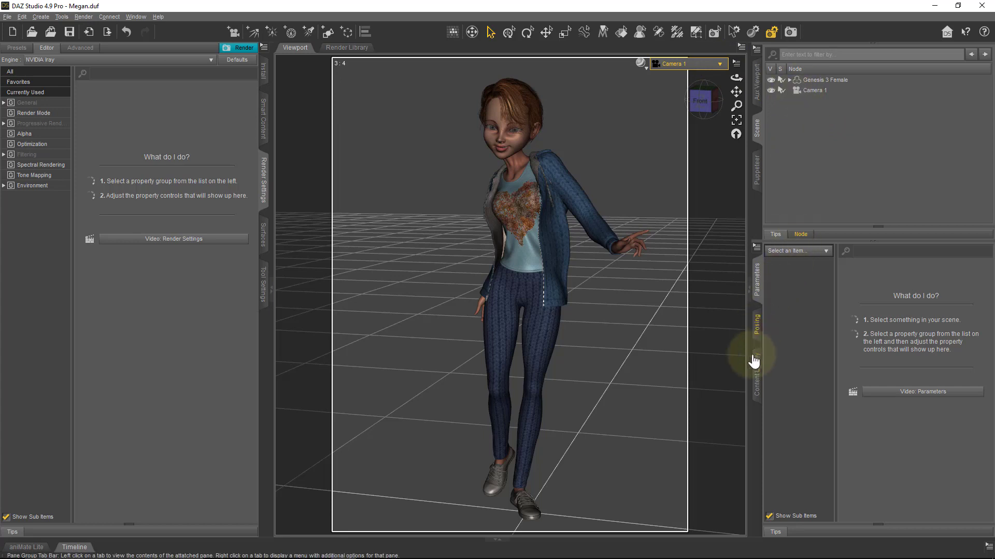
- Show Camera 1's Headlamp parameters and set the viewport draw style to NVIDIA Iray
{"action": "left_click", "coordinate": [812, 84]}
{"action": "left_click", "coordinate": [812, 88]}
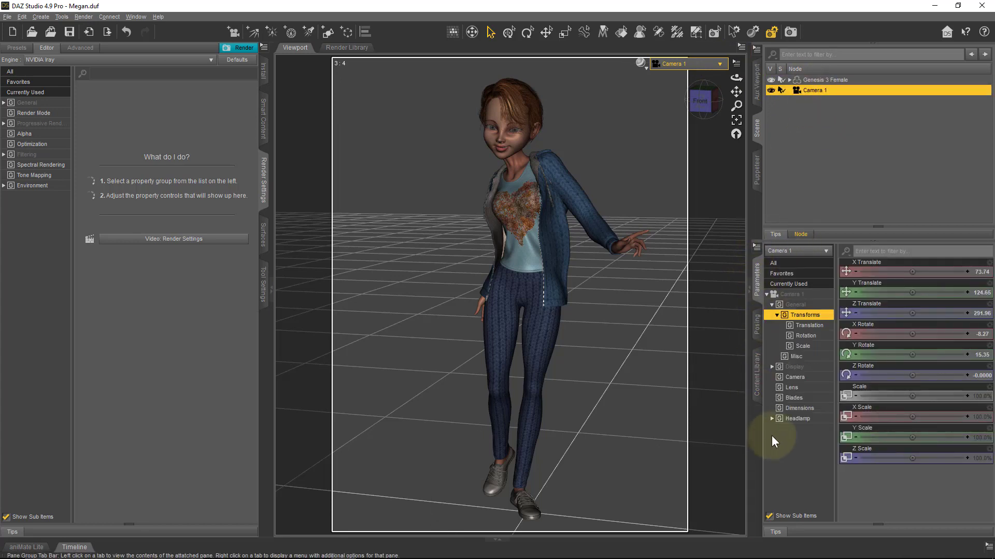
{"action": "left_click", "coordinate": [797, 418]}
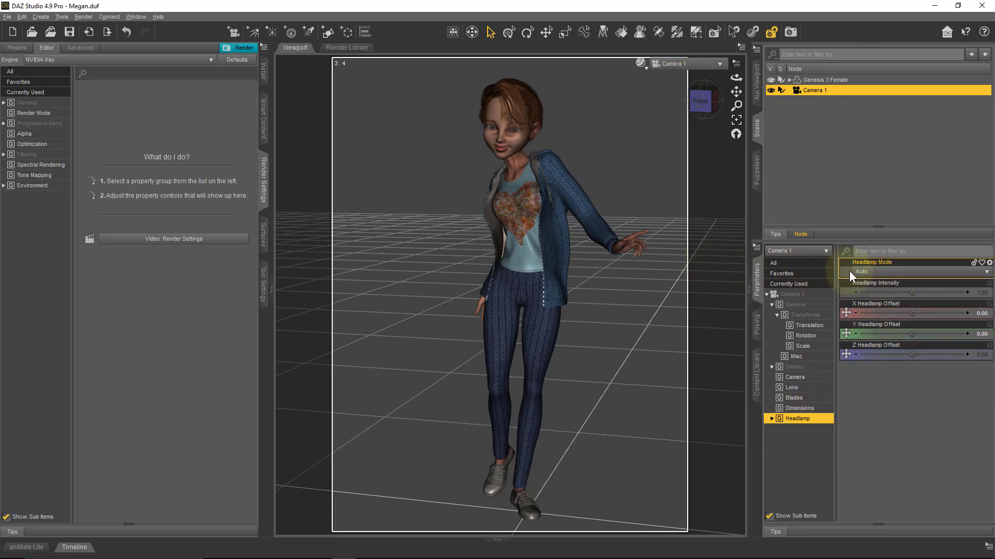
{"action": "left_click", "coordinate": [641, 63]}
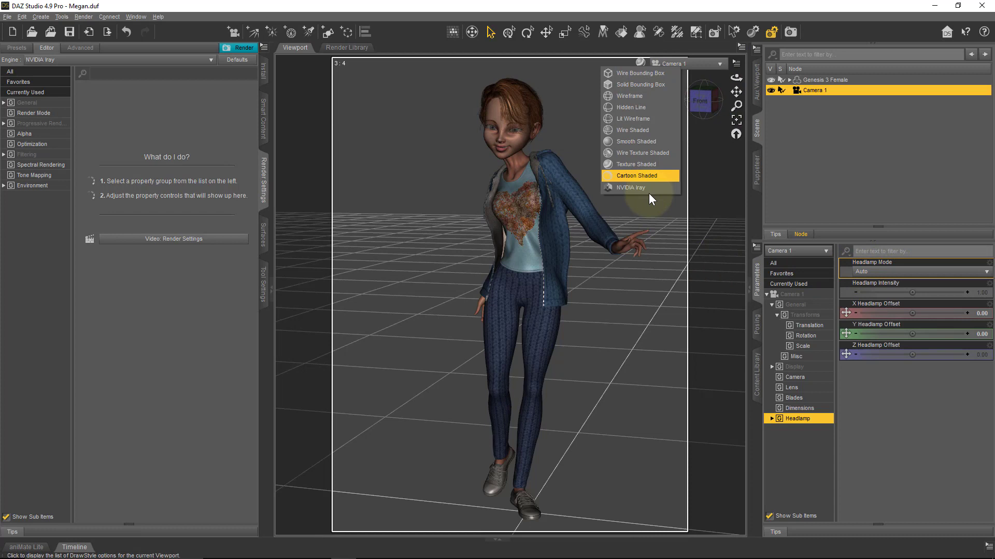
{"action": "left_click", "coordinate": [646, 188]}
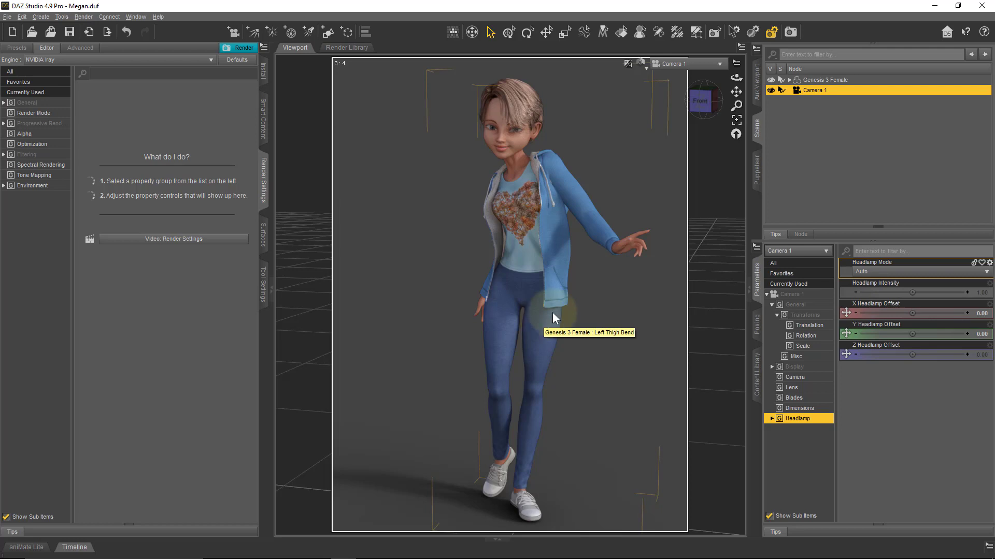
- Set Camera 1's Headlamp Mode to Off and expand the Environment render settings
{"action": "left_click", "coordinate": [899, 275]}
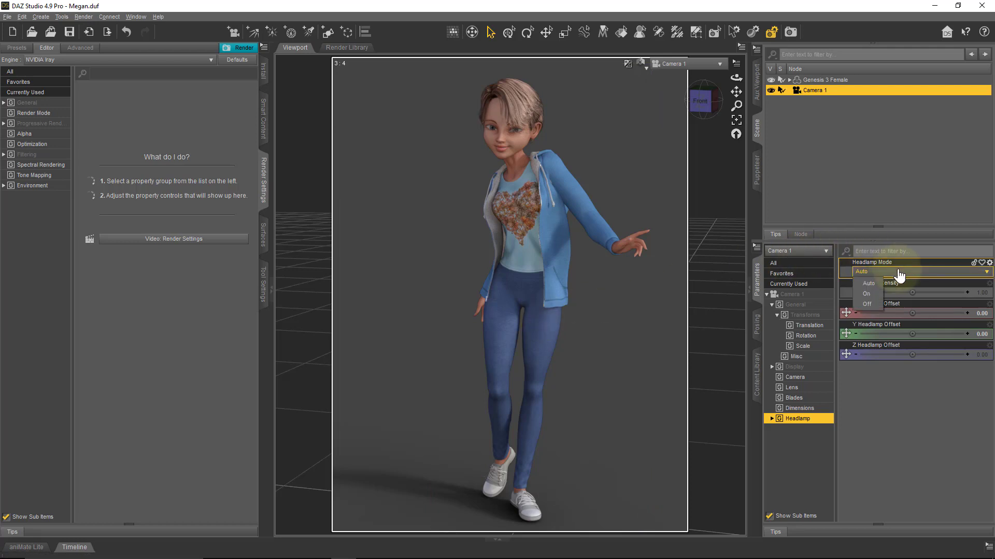
{"action": "left_click", "coordinate": [878, 304]}
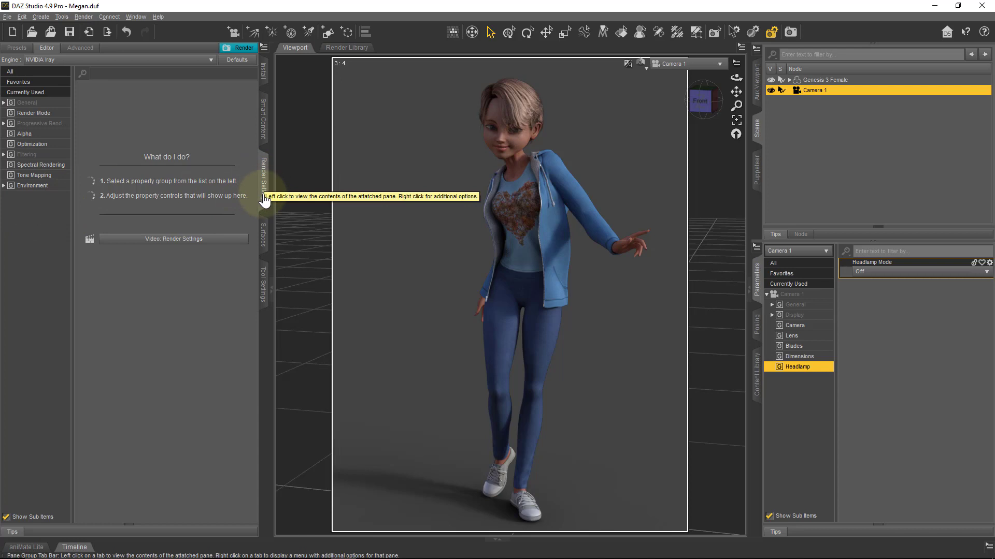
{"action": "left_click", "coordinate": [4, 185]}
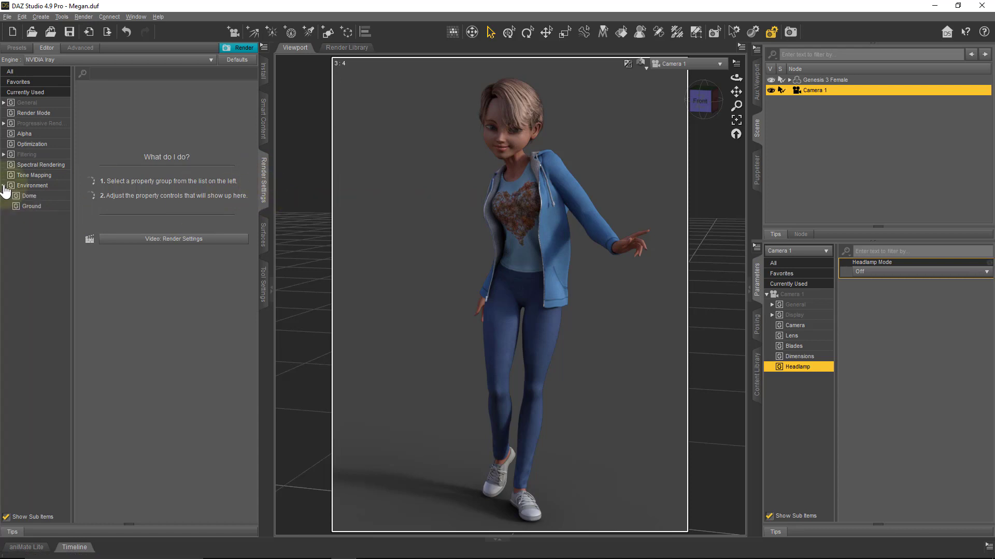
- Show the Environment Dome settings: Infinite Sphere mode, Draw Dome Off, DTHDR-RuinsB-500.hdr map
{"action": "left_click", "coordinate": [32, 186]}
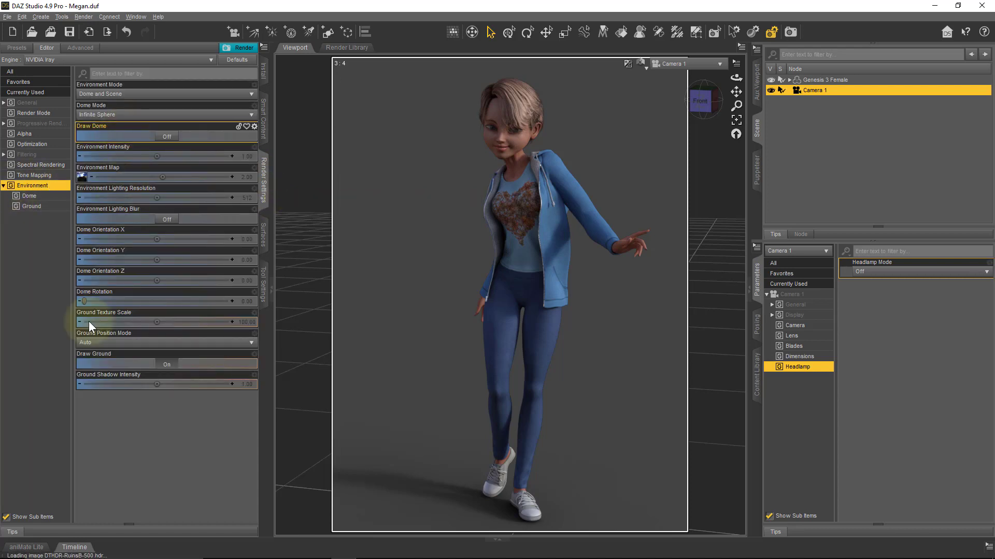
{"action": "left_click", "coordinate": [33, 196]}
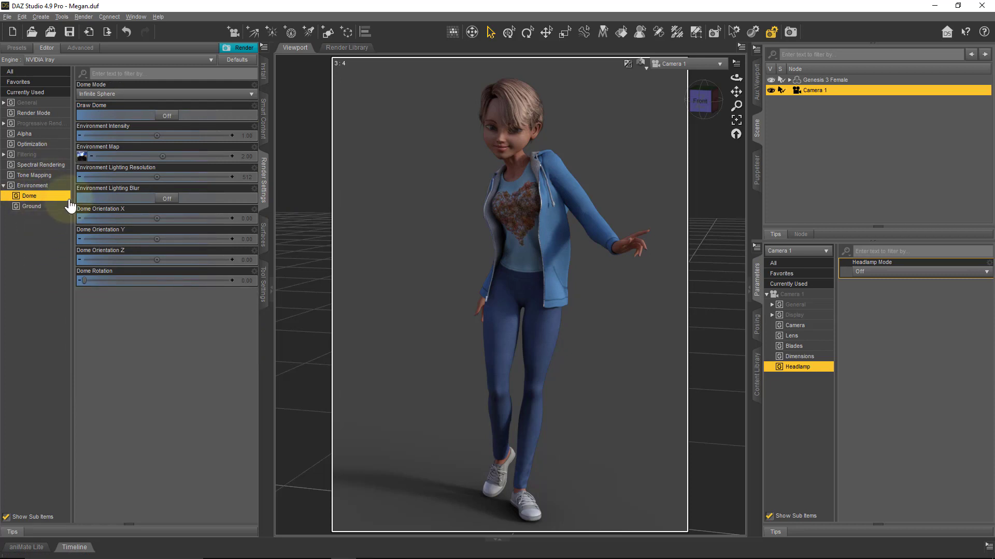
{"action": "mouse_move", "coordinate": [82, 158]}
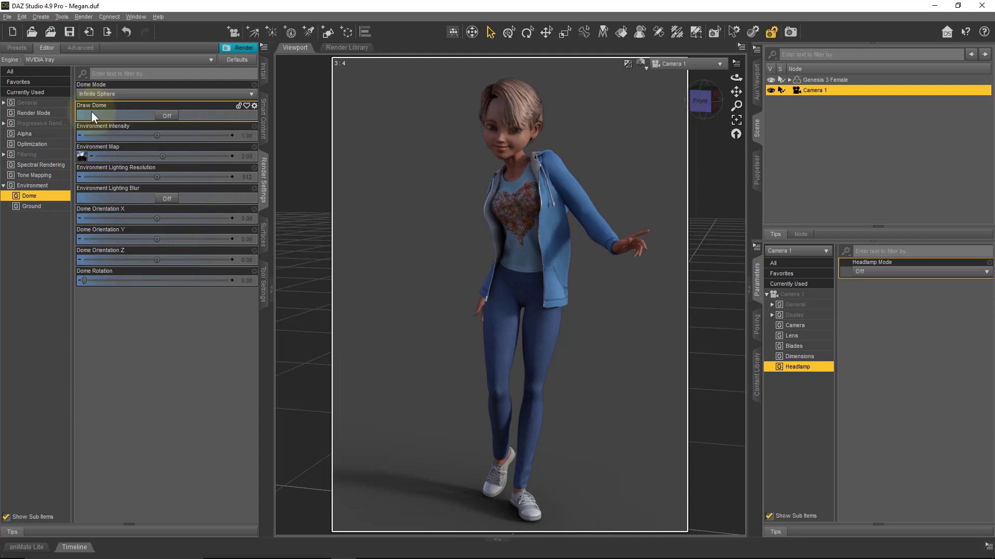
- Turn Draw Dome On, then orbit around the figure and back to the front view
{"action": "left_click", "coordinate": [177, 117]}
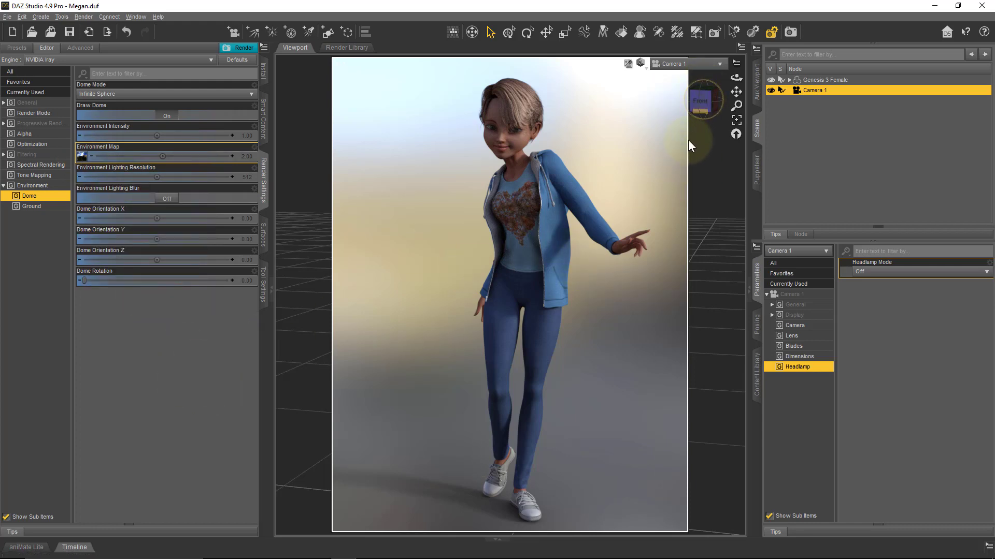
{"action": "left_click", "coordinate": [512, 273]}
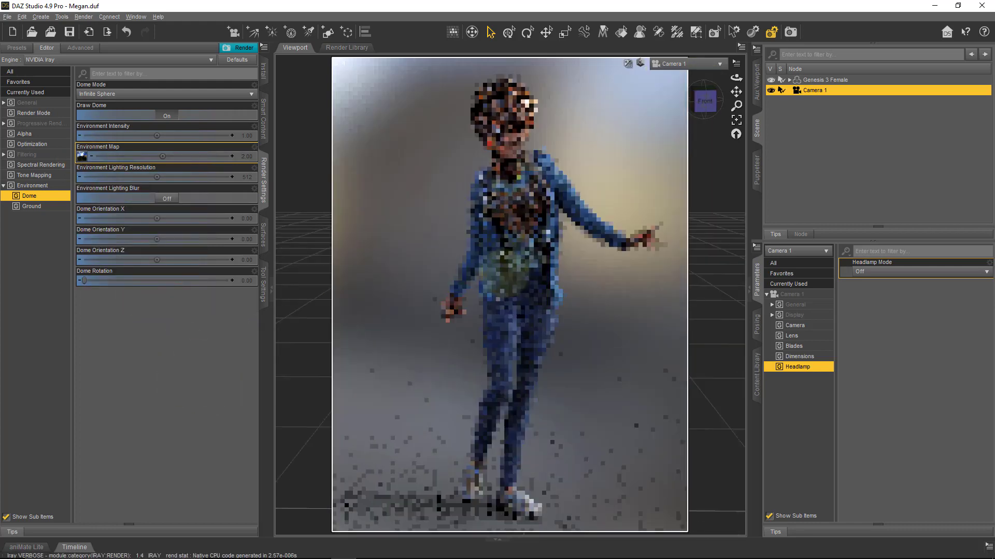
{"action": "left_click_drag", "start_coordinate": [513, 272], "coordinate": [552, 295]}
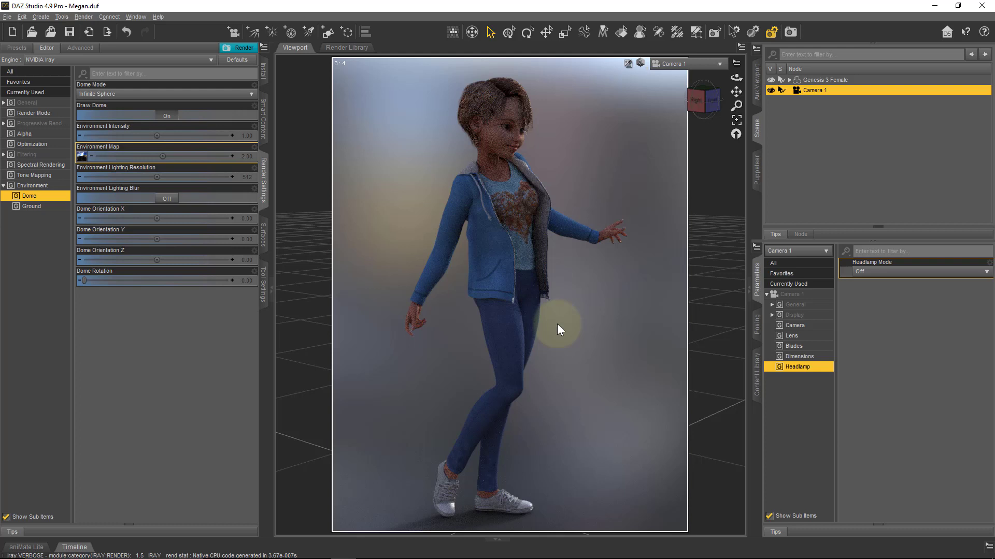
{"action": "mouse_move", "coordinate": [81, 159]}
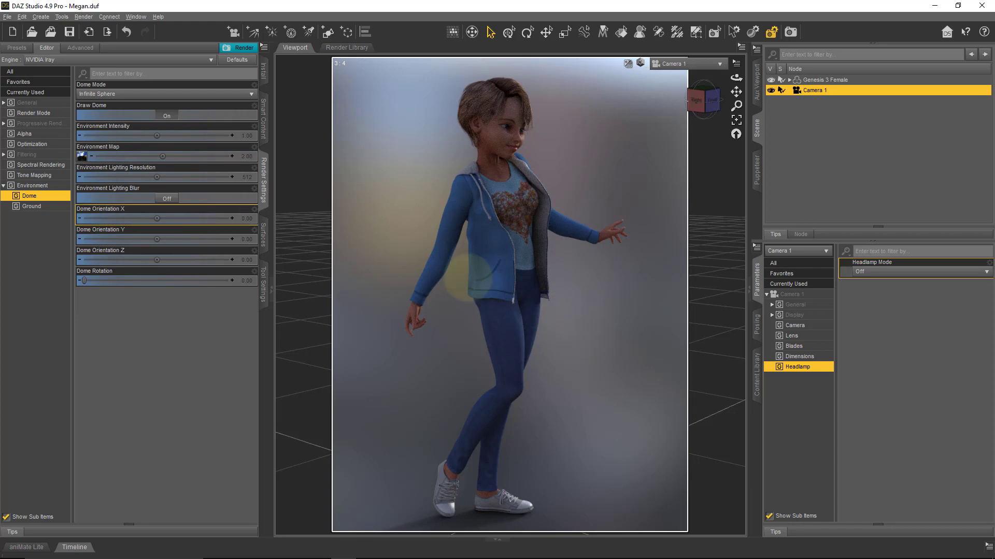
{"action": "left_click_drag", "start_coordinate": [466, 280], "coordinate": [560, 279]}
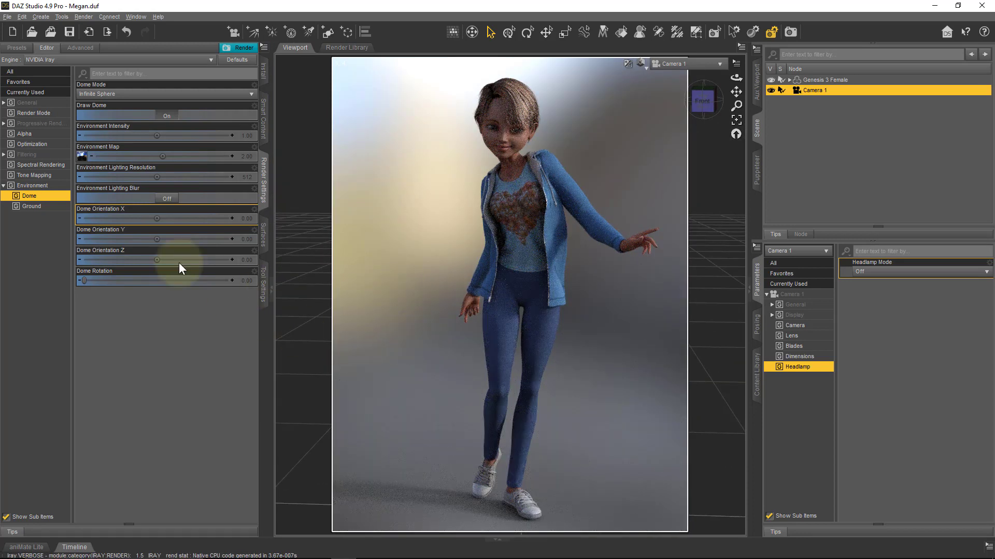
- Load pixologic_kally_studio.hdr from ! DAZ Projects > Screencast > HDRI as the environment map
{"action": "mouse_move", "coordinate": [83, 157]}
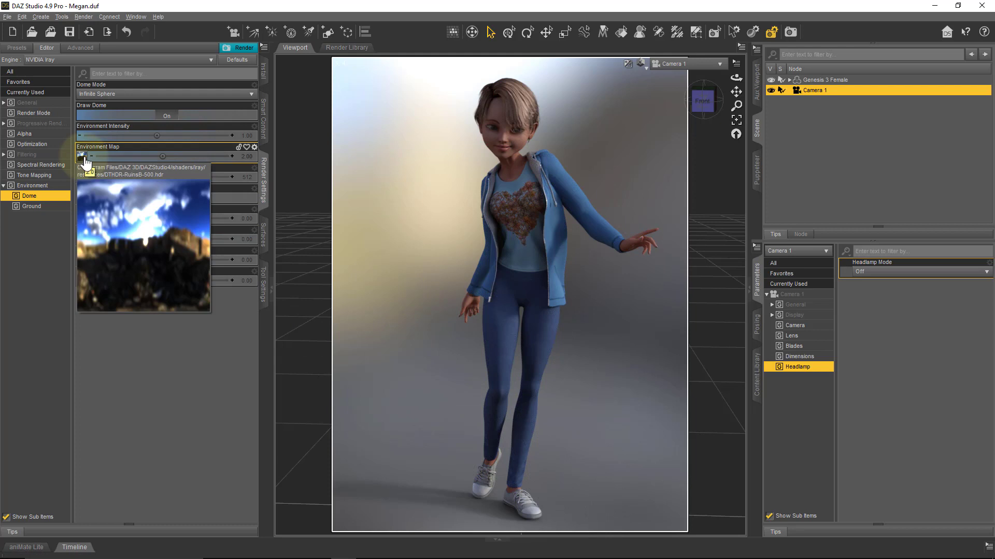
{"action": "left_click", "coordinate": [83, 158]}
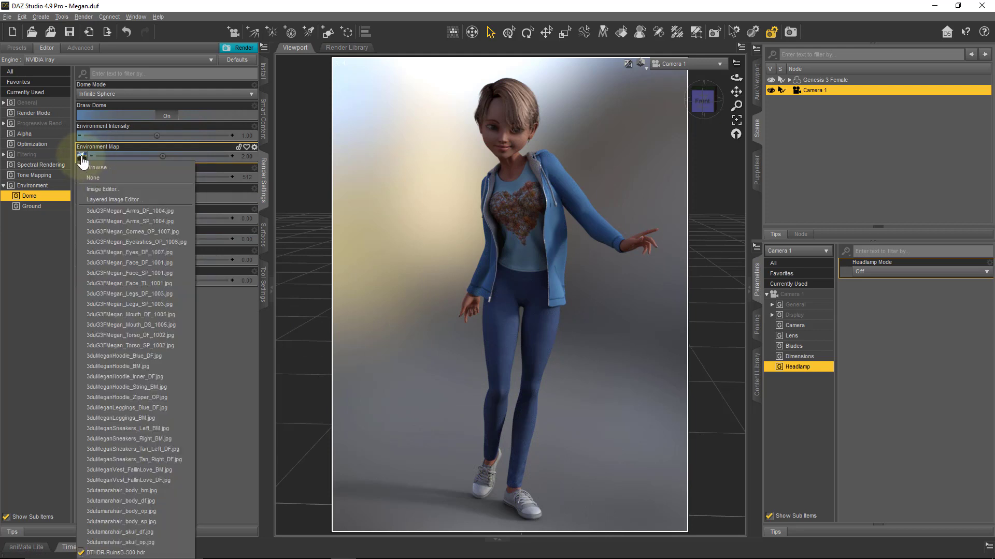
{"action": "left_click", "coordinate": [120, 168]}
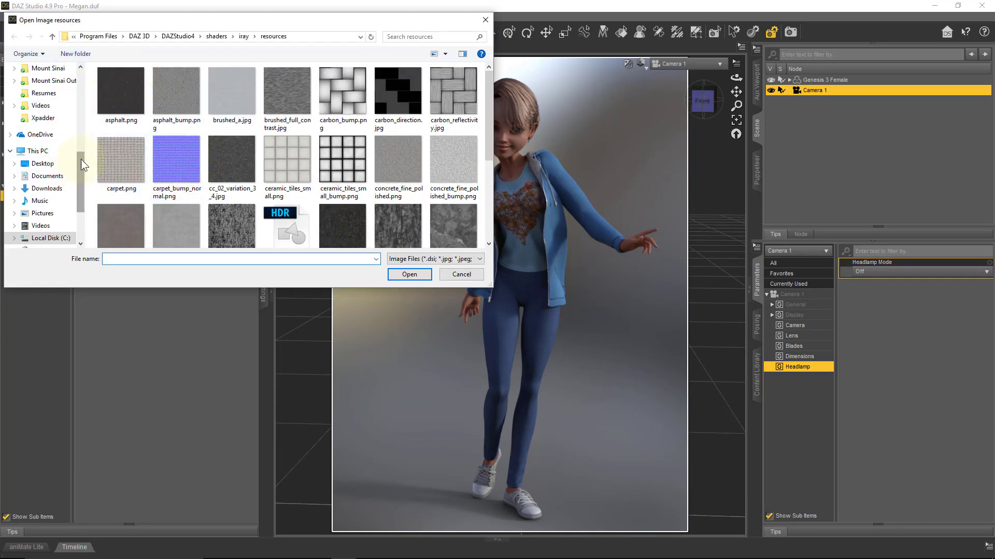
{"action": "left_click_drag", "start_coordinate": [80, 159], "coordinate": [88, 114]}
{"action": "left_click", "coordinate": [48, 176]}
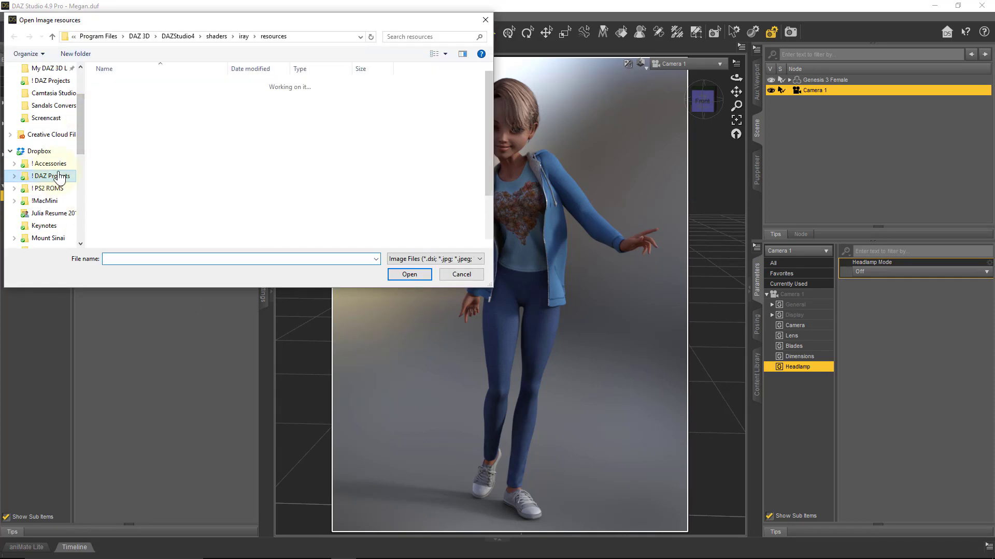
{"action": "double_click", "coordinate": [123, 138]}
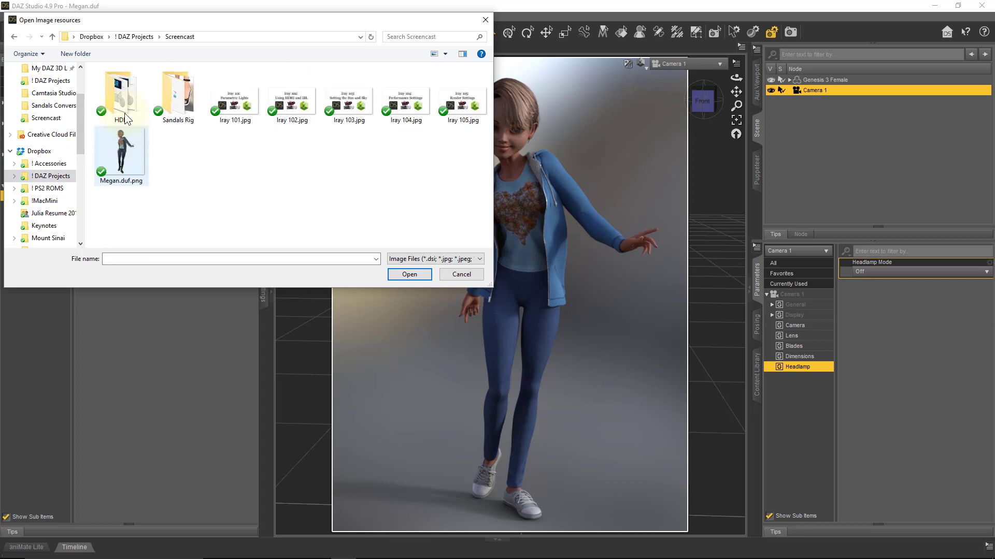
{"action": "double_click", "coordinate": [122, 101]}
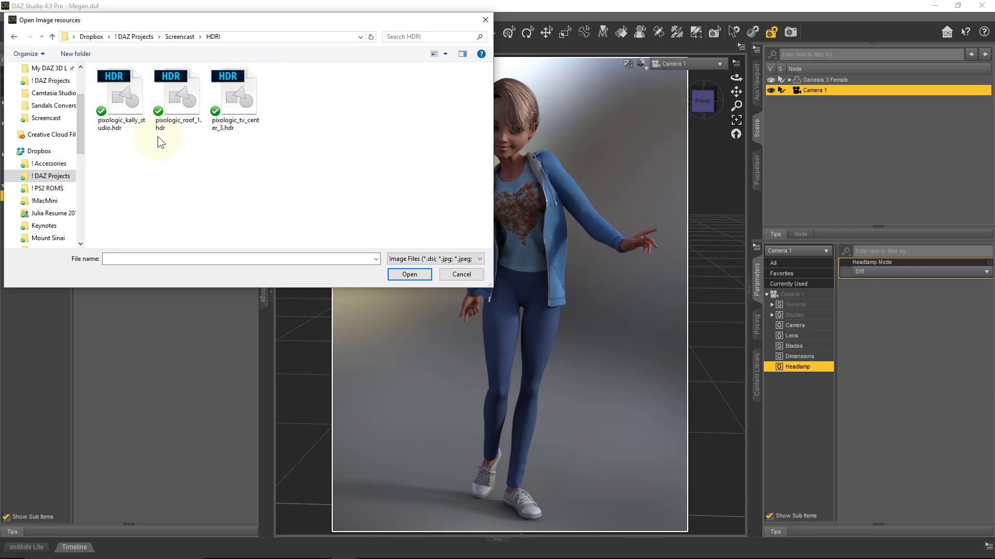
{"action": "left_click", "coordinate": [128, 94]}
{"action": "left_click", "coordinate": [403, 273]}
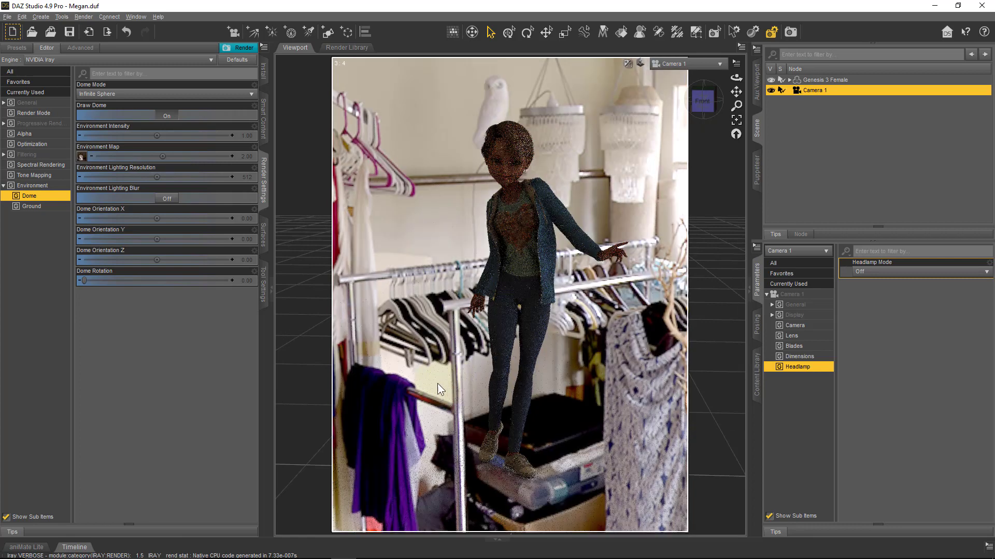
- Orbit the camera around to the figure's left side to view the indoor backdrop
{"action": "left_click_drag", "start_coordinate": [437, 384], "coordinate": [414, 379], "text": "alt"}
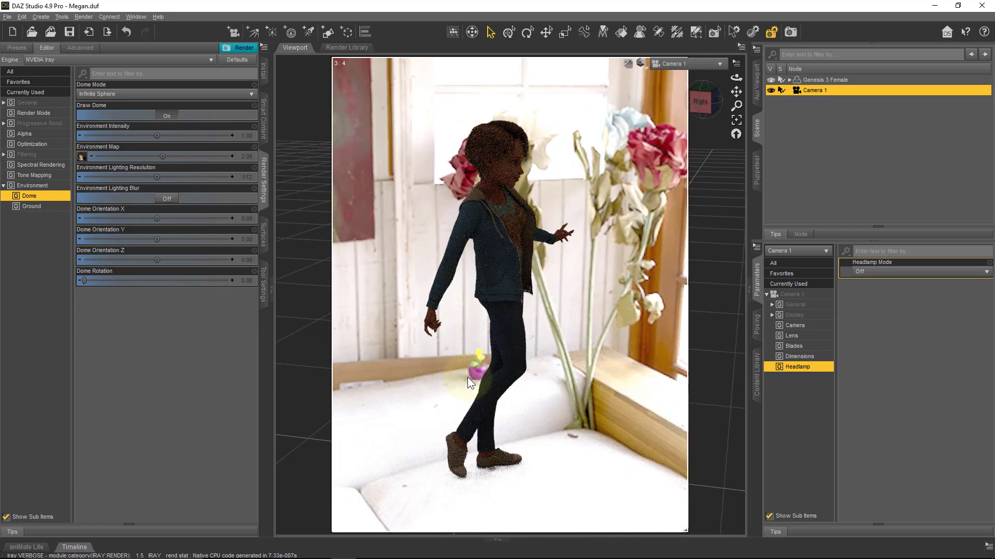
{"action": "left_click_drag", "start_coordinate": [467, 377], "coordinate": [656, 388], "text": "alt"}
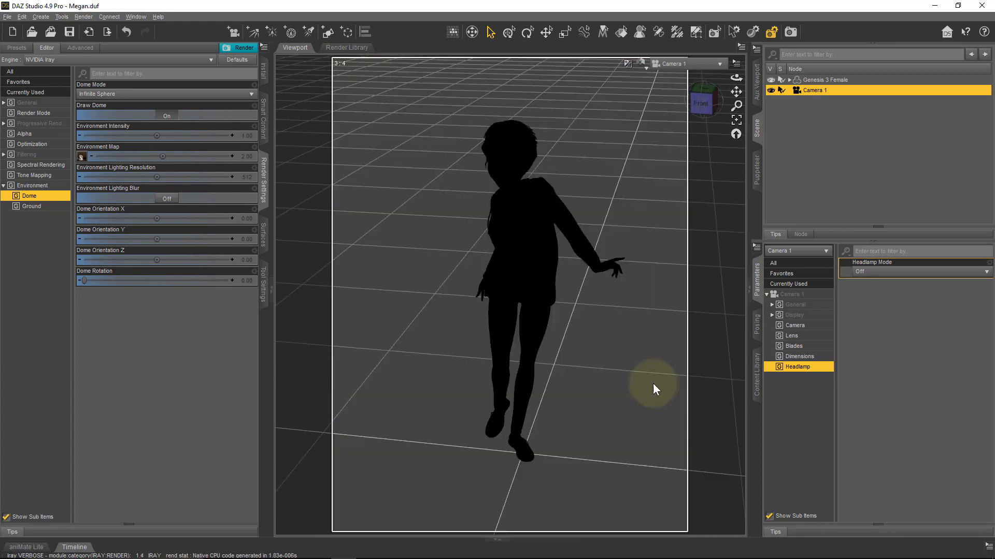
{"action": "mouse_move", "coordinate": [583, 385]}
{"action": "left_mouse_down", "text": "alt"}
{"action": "mouse_move", "coordinate": [563, 388]}
{"action": "mouse_move", "coordinate": [637, 398]}
{"action": "mouse_move", "coordinate": [573, 399]}
{"action": "left_mouse_up", "text": "alt"}
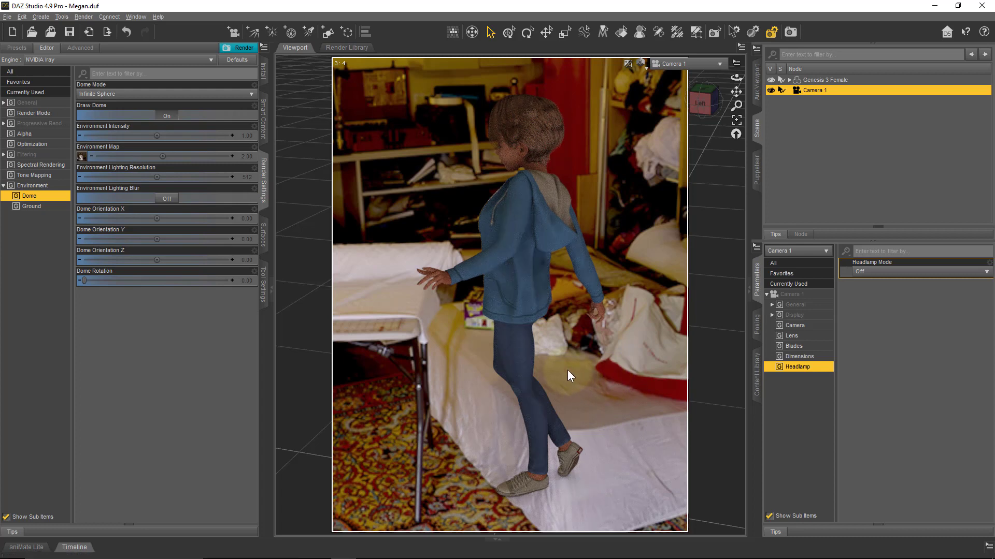
- Load pixologic_roof_1.hdr as the environment map
{"action": "left_click", "coordinate": [81, 155]}
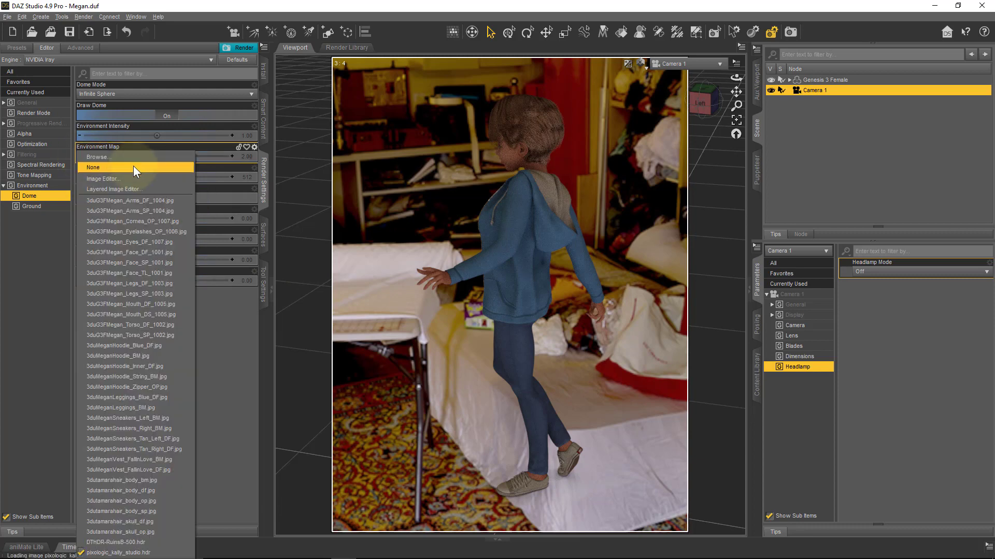
{"action": "left_click", "coordinate": [133, 156]}
{"action": "left_click", "coordinate": [176, 85]}
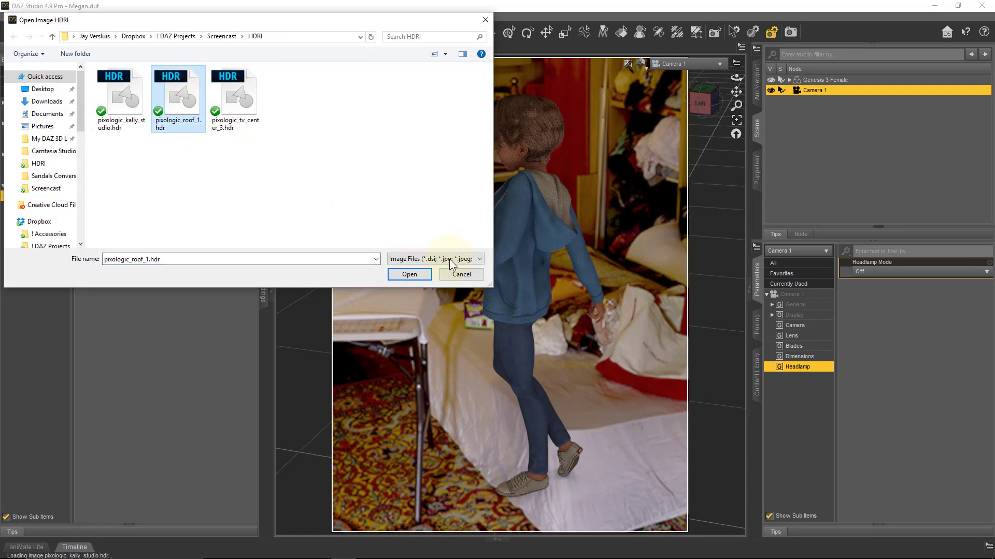
{"action": "left_click", "coordinate": [418, 275]}
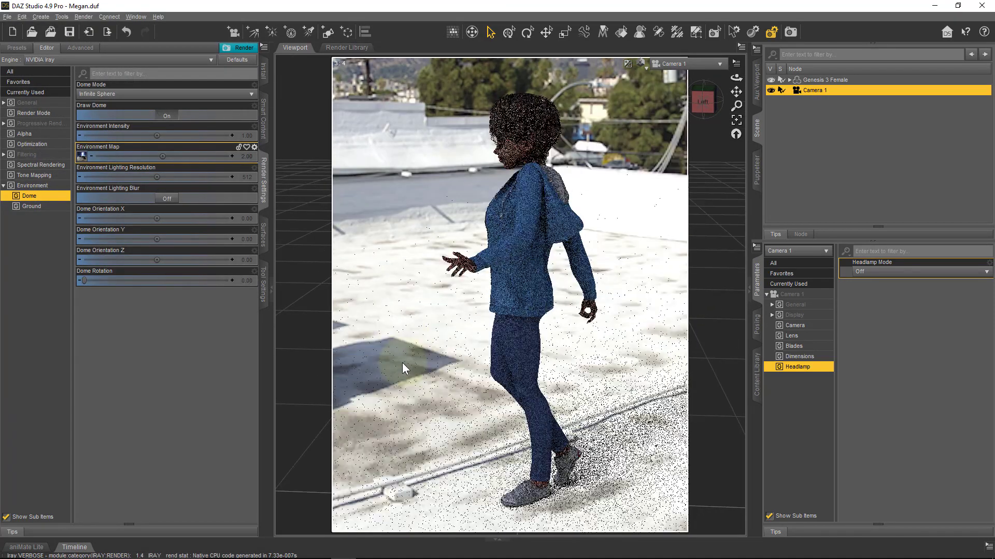
- Orbit around to the figure's back, then return to a front view in the rooftop scene
{"action": "left_click_drag", "start_coordinate": [402, 362], "coordinate": [497, 365], "text": "alt"}
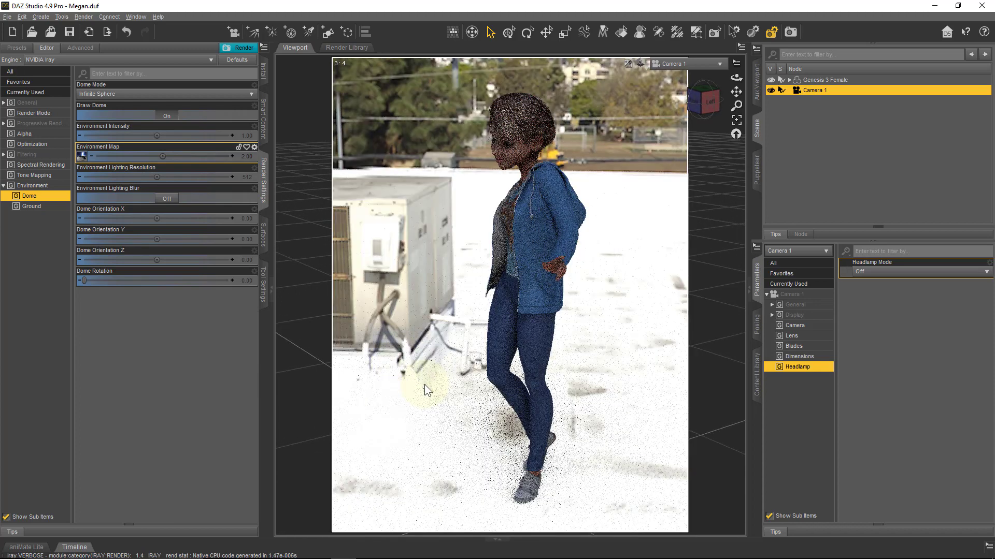
{"action": "left_click_drag", "start_coordinate": [424, 384], "coordinate": [433, 384], "text": "alt"}
{"action": "left_click_drag", "start_coordinate": [481, 264], "coordinate": [530, 394], "text": "alt"}
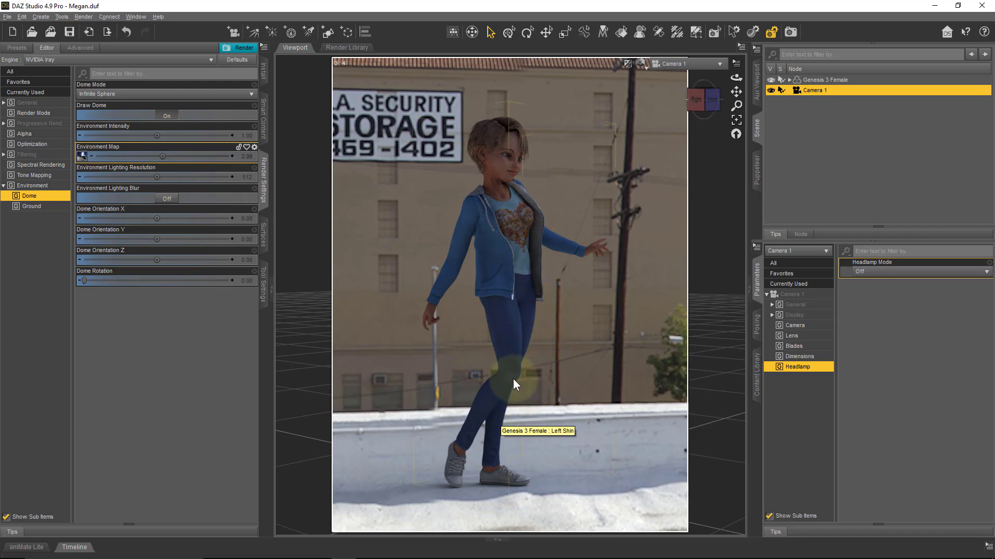
- Orbit to a front view framing the hills and city high-rises behind the figure
{"action": "left_click_drag", "start_coordinate": [513, 378], "coordinate": [301, 386], "text": "alt"}
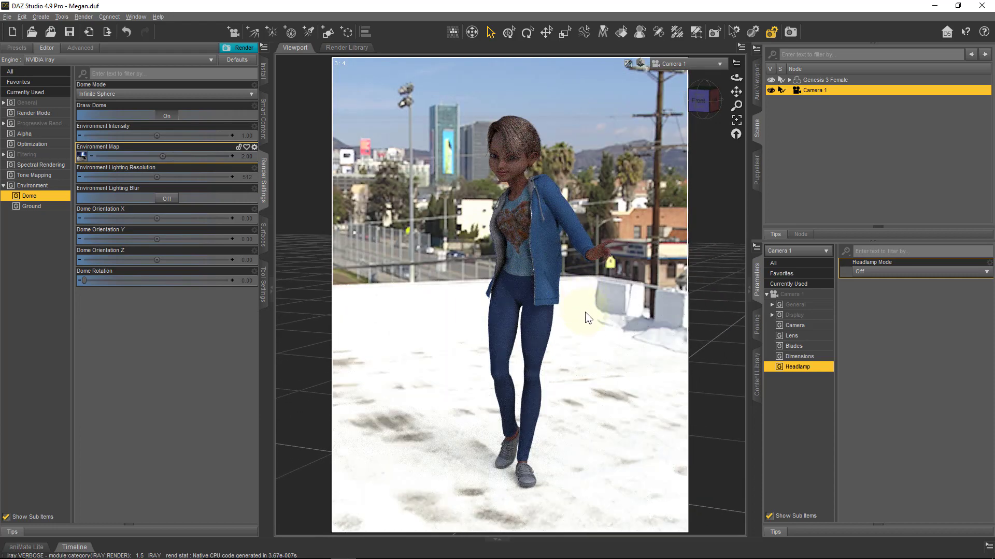
{"action": "left_click_drag", "start_coordinate": [583, 313], "coordinate": [616, 313], "text": "alt"}
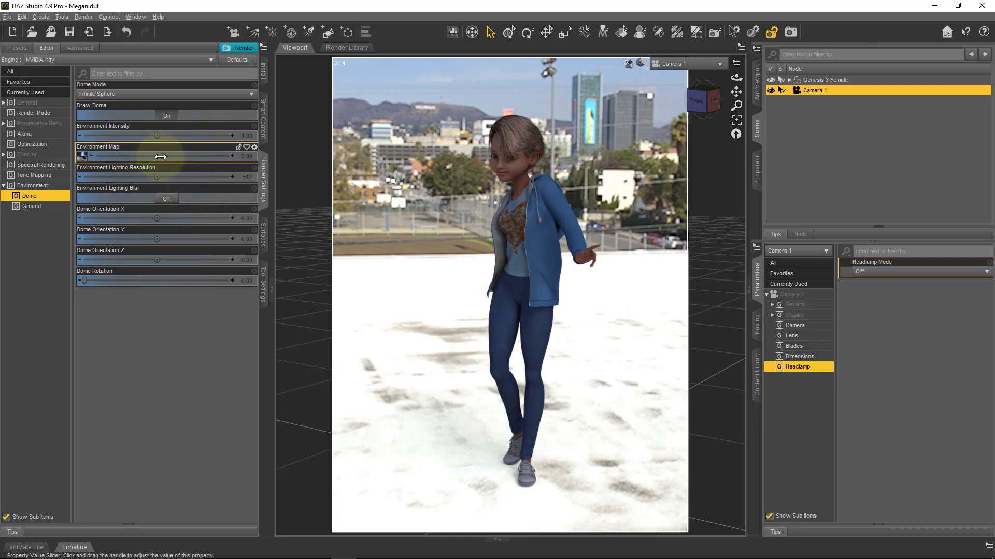
- Drag the Environment Map strength down, then enter 1 to set it to 1.00
{"action": "mouse_move", "coordinate": [161, 156]}
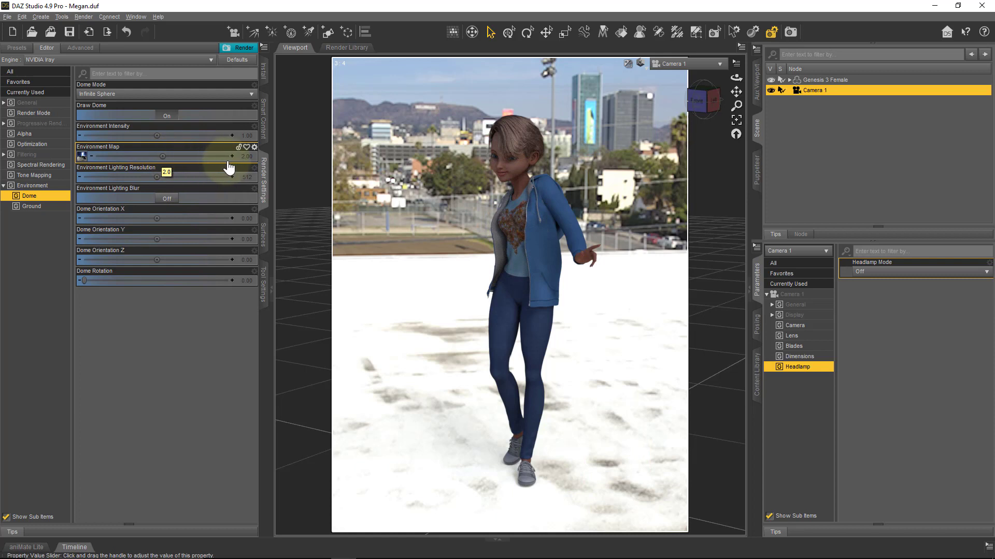
{"action": "left_click_drag", "start_coordinate": [164, 156], "coordinate": [140, 156]}
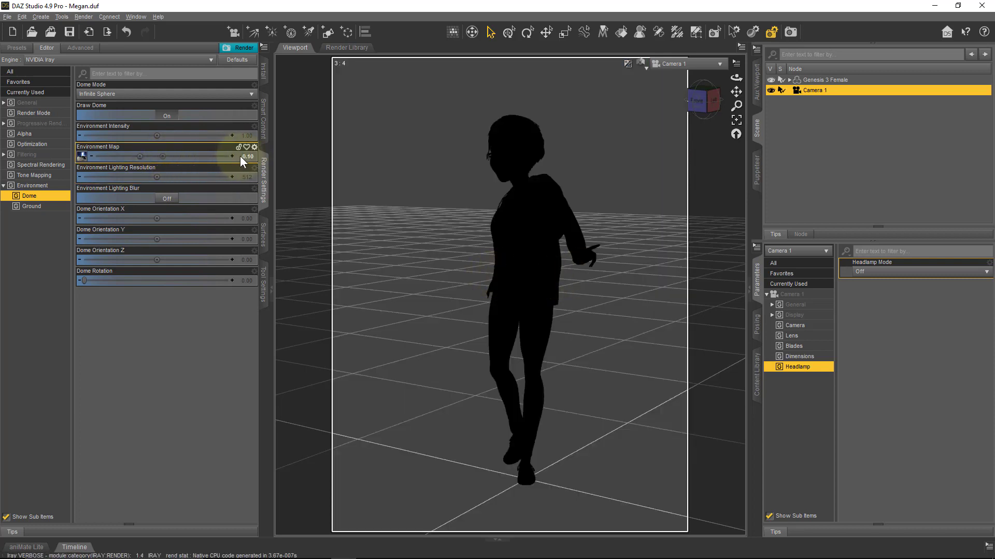
{"action": "left_click", "coordinate": [247, 156]}
{"action": "type", "text": "1"}
{"action": "key", "text": "Return"}
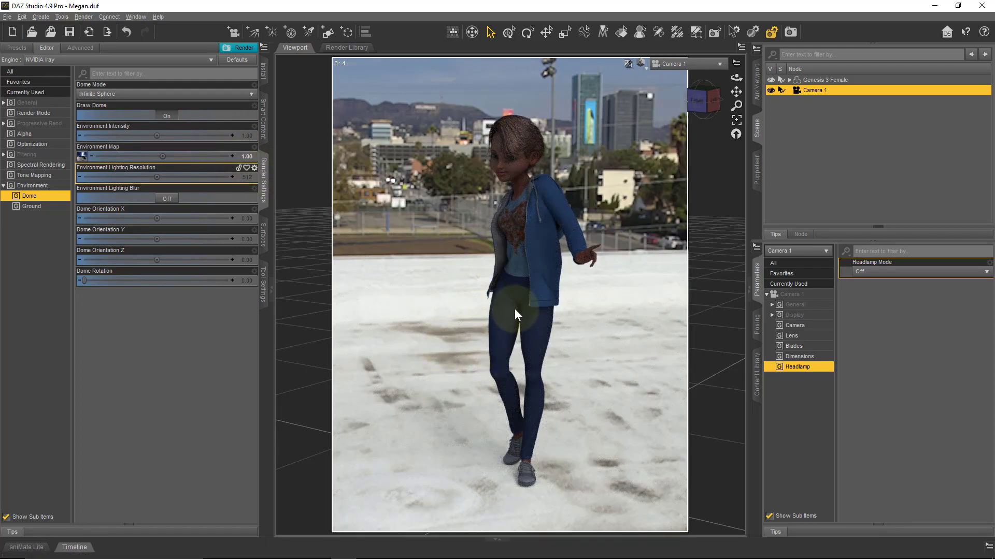
- Try an Environment Map strength of 0.30, then bring it to 2.00 via its options menu
{"action": "double_click", "coordinate": [251, 156]}
{"action": "type", "text": "0"}
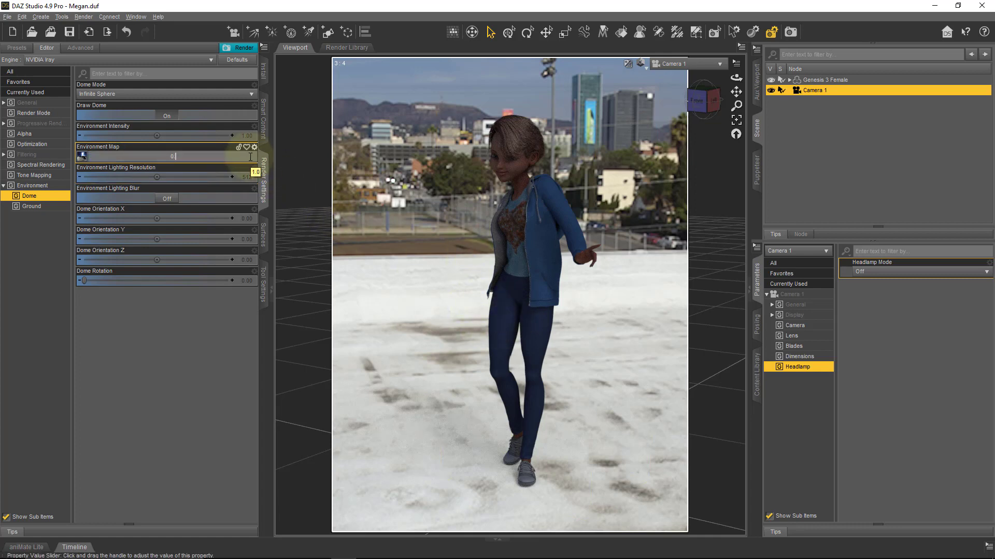
{"action": "type", "text": ".3"}
{"action": "key", "text": "Return"}
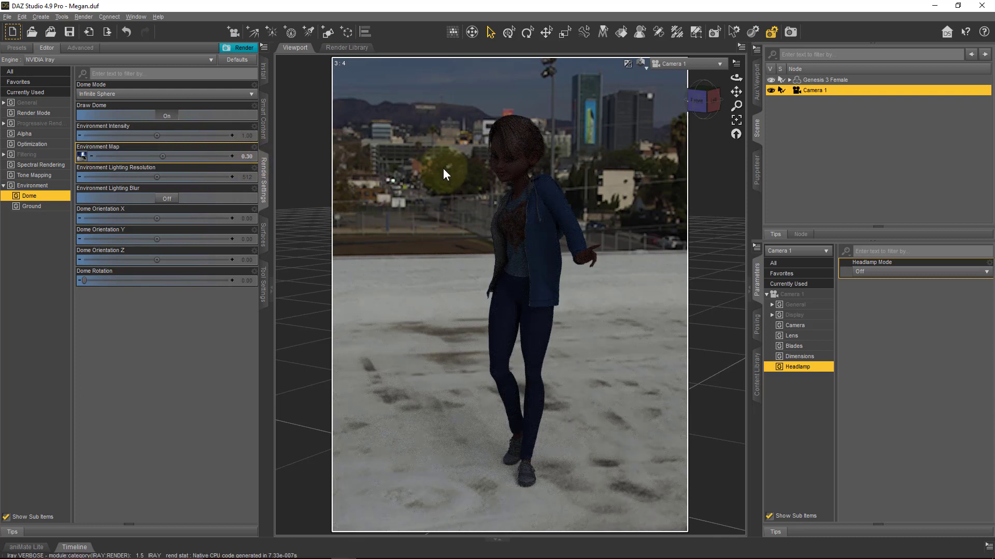
{"action": "left_click", "coordinate": [254, 148]}
{"action": "left_click", "coordinate": [282, 199]}
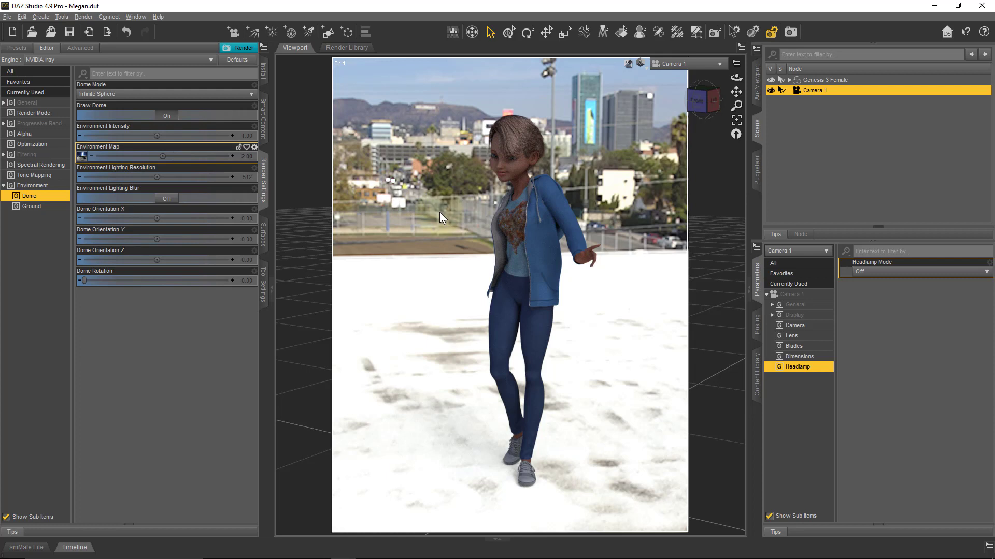
- Switch Draw Dome from On to Off so the figure shows on plain grey
{"action": "left_click", "coordinate": [173, 118]}
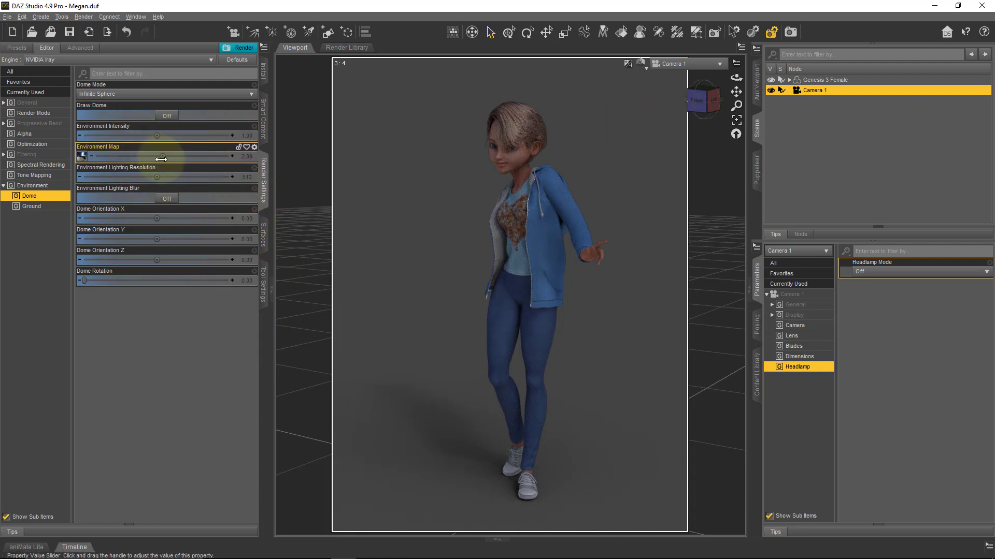
- Set the Environment Map strength to 3.00
{"action": "left_click", "coordinate": [252, 157]}
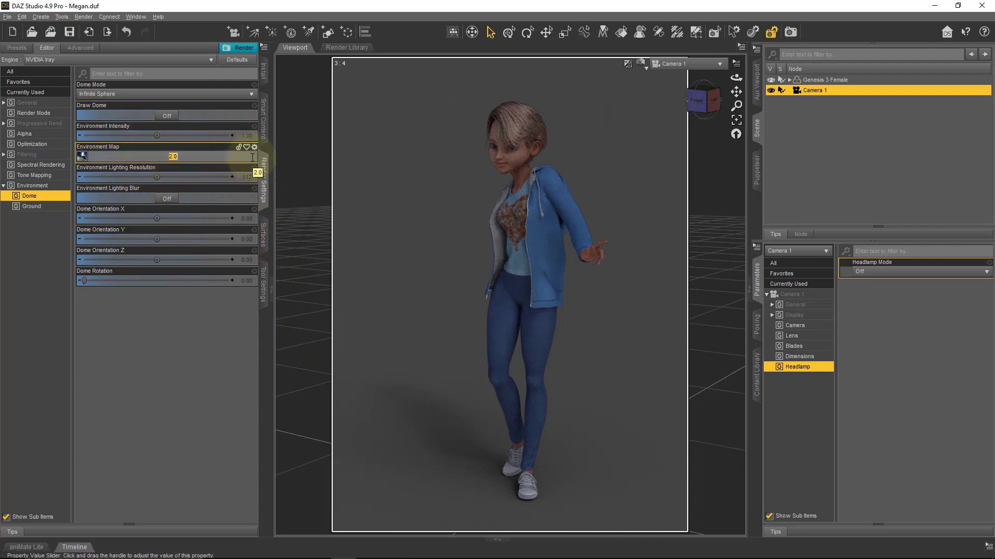
{"action": "type", "text": "3"}
{"action": "key", "text": "Return"}
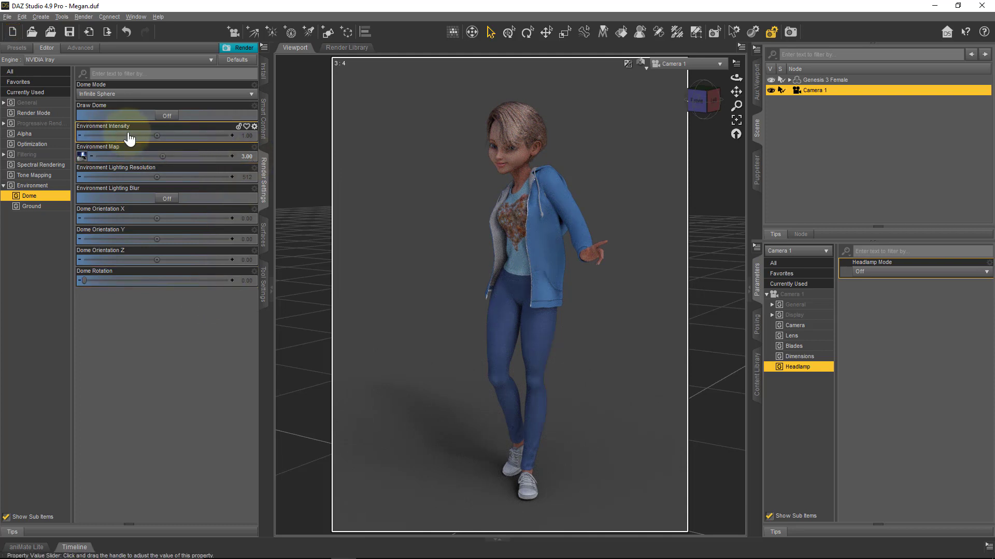
- Set Environment Intensity to 2.0, then lower it to 0.50
{"action": "left_click", "coordinate": [244, 135]}
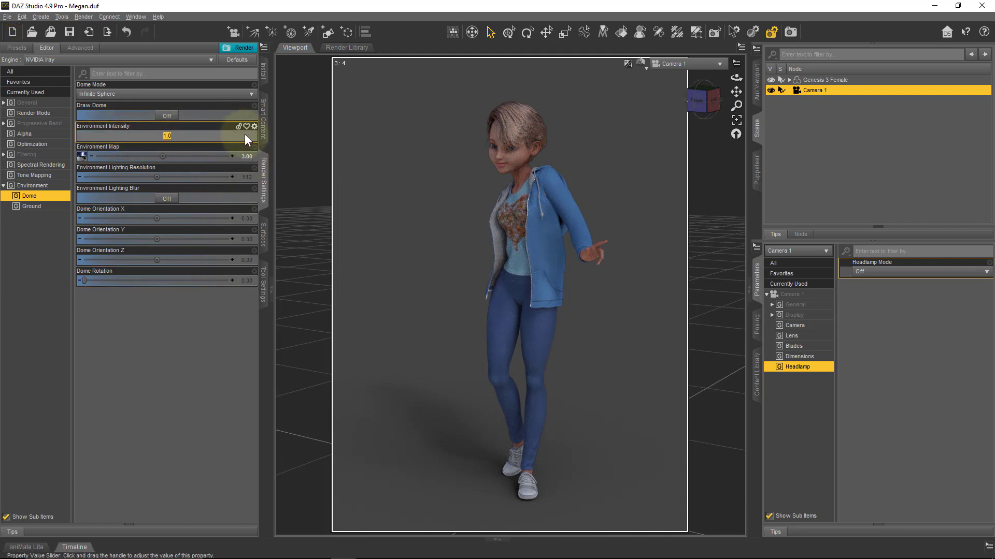
{"action": "type", "text": "2"}
{"action": "key", "text": "Return"}
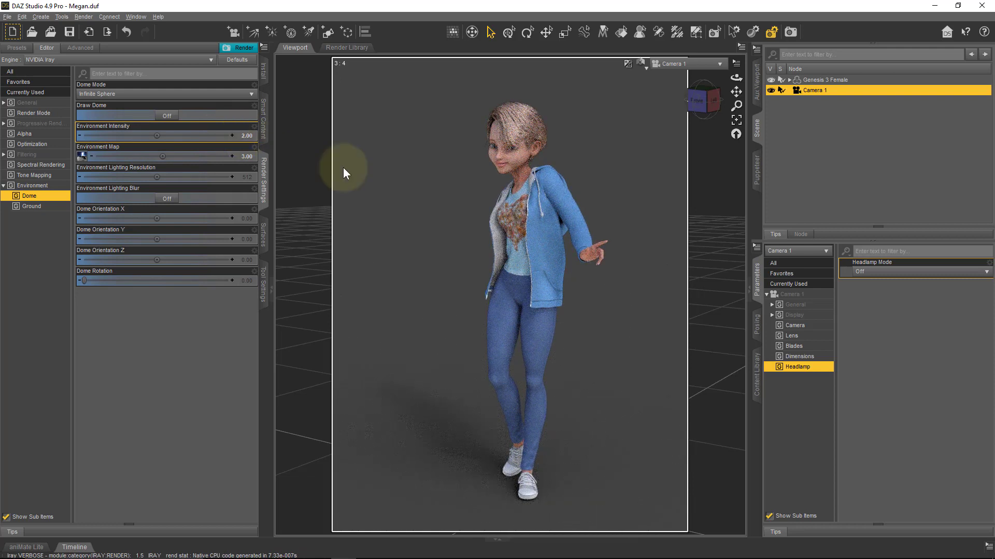
{"action": "left_click", "coordinate": [249, 135]}
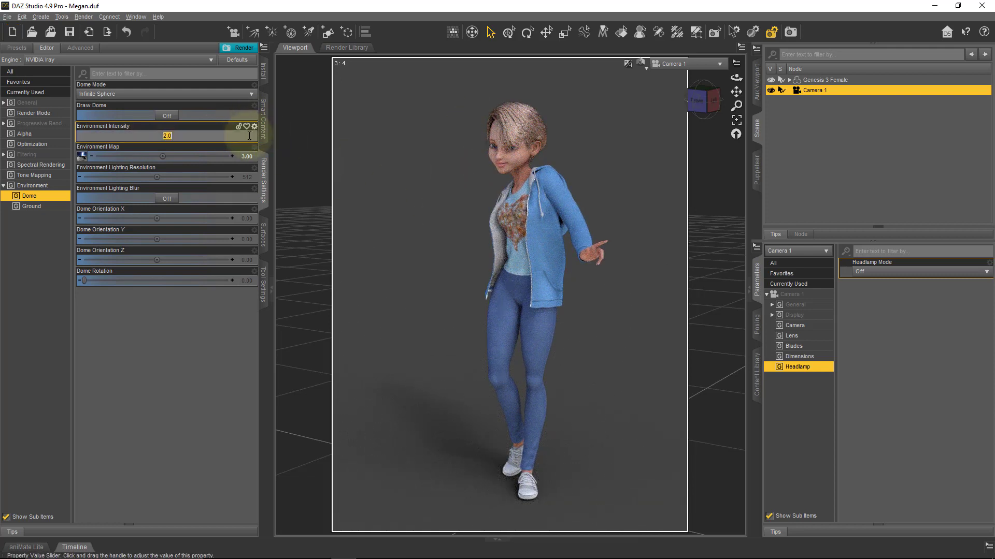
{"action": "type", "text": "0.5"}
{"action": "key", "text": "Return"}
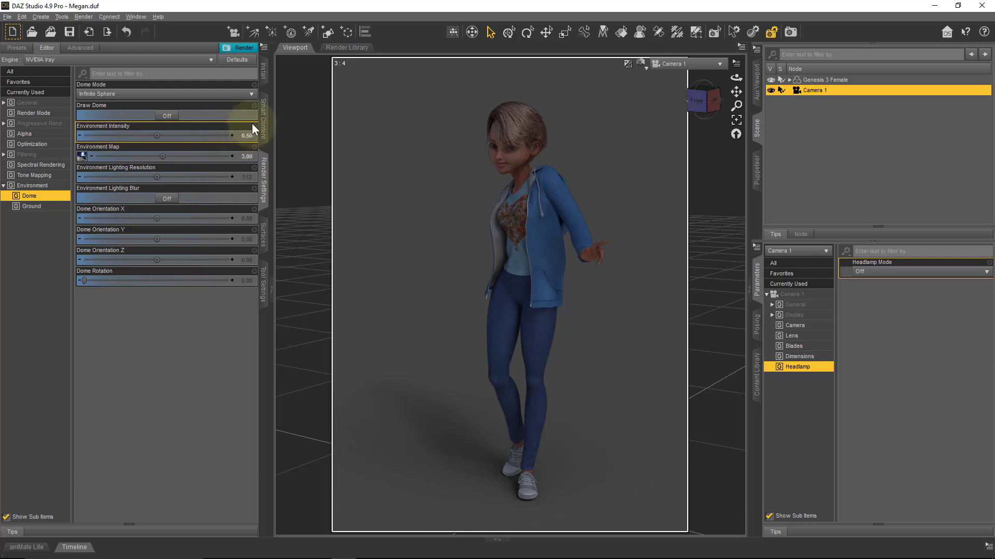
- Reset Environment Intensity to 1.00 and load pixologic_tv_center_3.hdr as the environment map image
{"action": "left_click", "coordinate": [253, 126]}
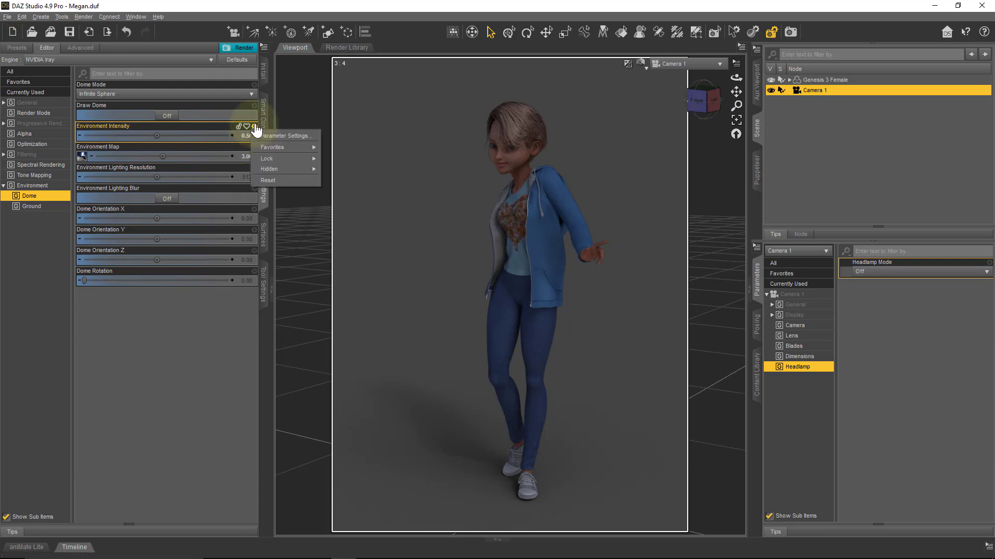
{"action": "left_click", "coordinate": [258, 179]}
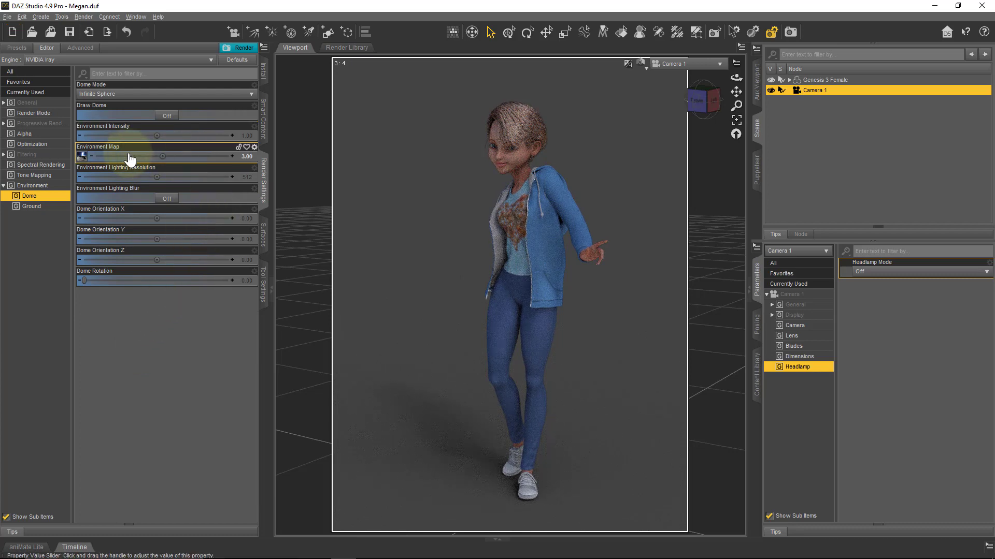
{"action": "left_click", "coordinate": [81, 156]}
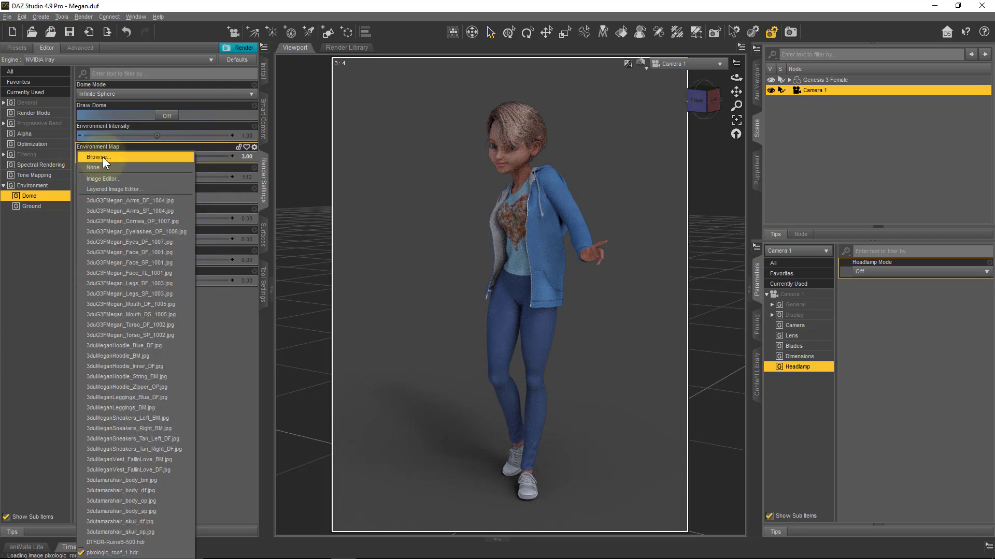
{"action": "left_click", "coordinate": [103, 157]}
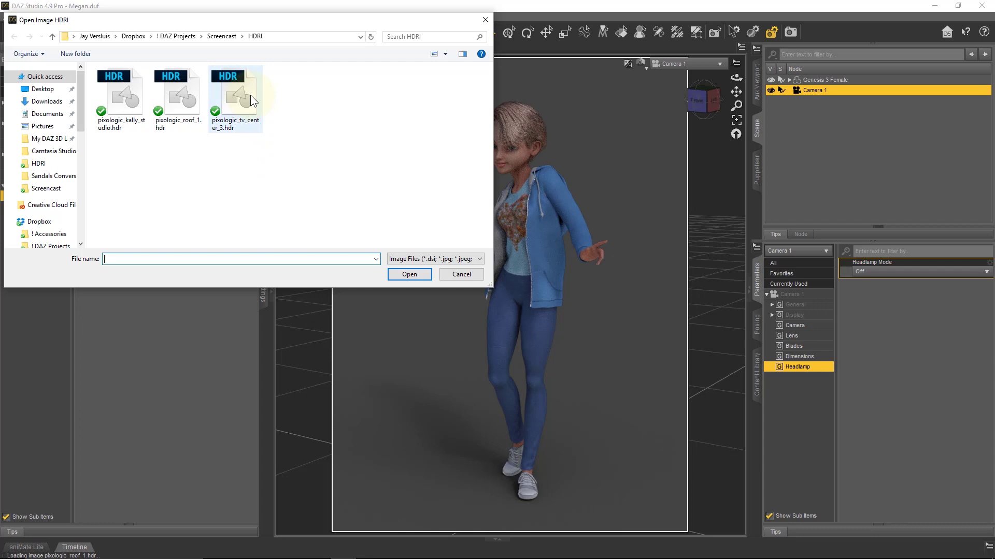
{"action": "left_click", "coordinate": [250, 95]}
{"action": "left_click", "coordinate": [407, 273]}
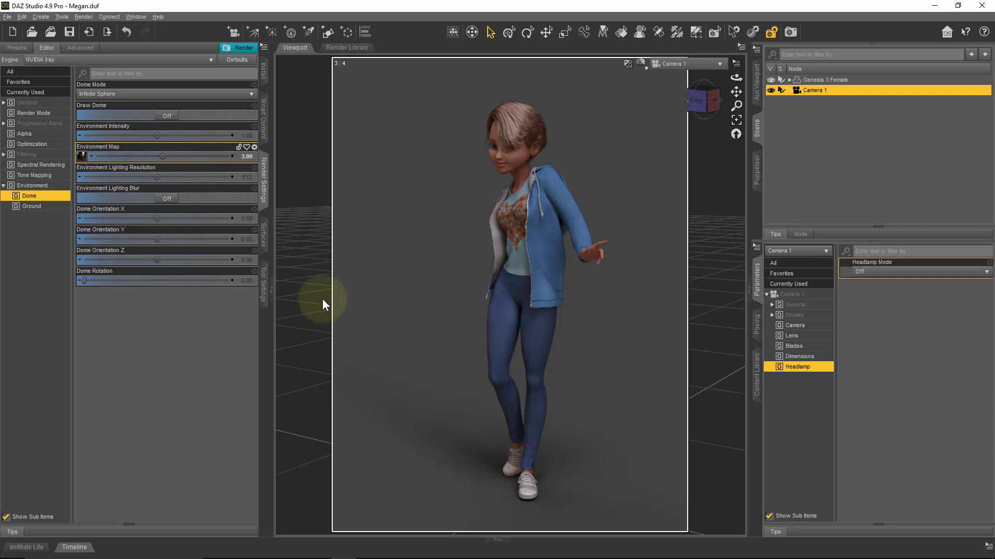
- Turn Draw Dome back On and orbit the camera behind the figure until the bicycles frame her
{"action": "left_click", "coordinate": [172, 117]}
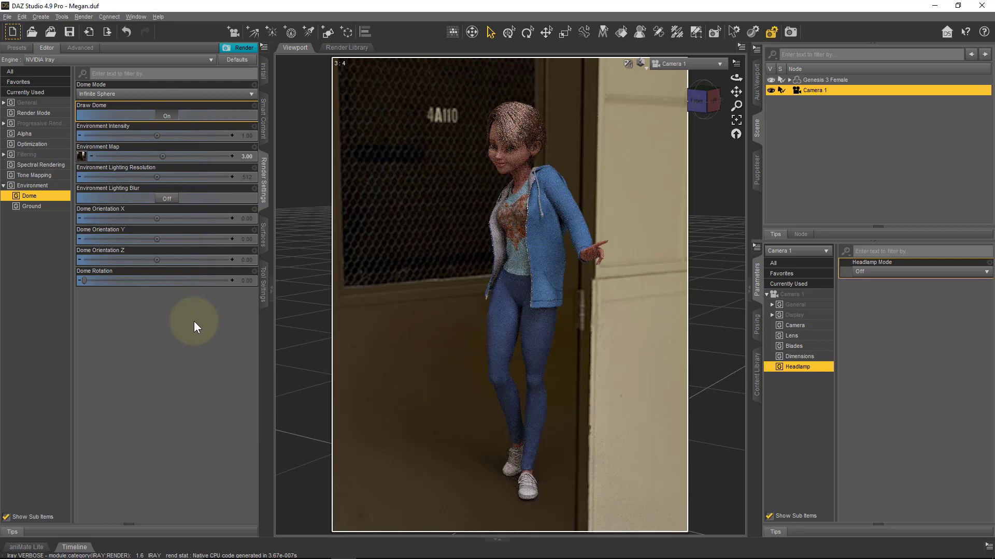
{"action": "left_click", "coordinate": [82, 157]}
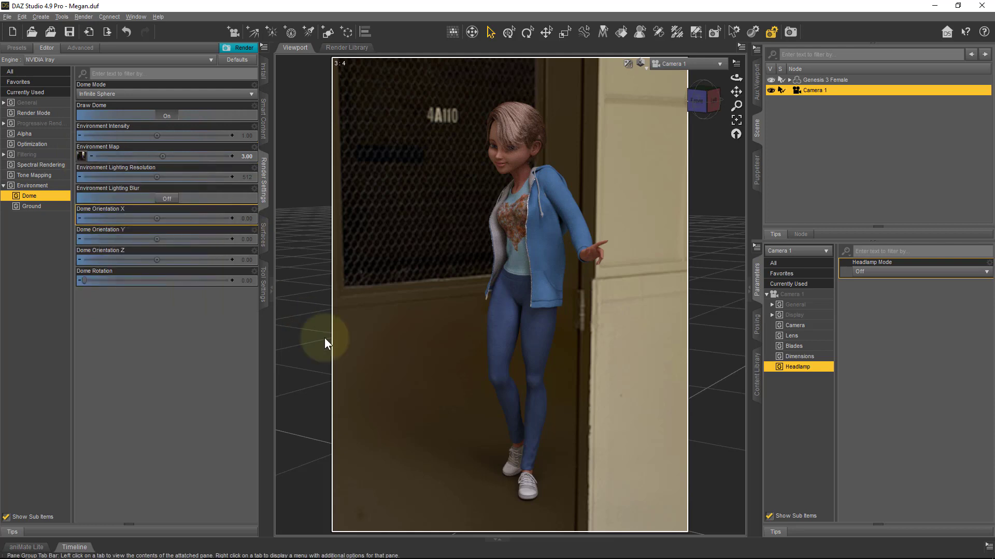
{"action": "left_click_drag", "start_coordinate": [363, 477], "coordinate": [556, 376]}
{"action": "mouse_move", "coordinate": [482, 262]}
{"action": "left_mouse_down"}
{"action": "mouse_move", "coordinate": [511, 278]}
{"action": "mouse_move", "coordinate": [499, 275]}
{"action": "mouse_move", "coordinate": [582, 396]}
{"action": "left_mouse_up"}
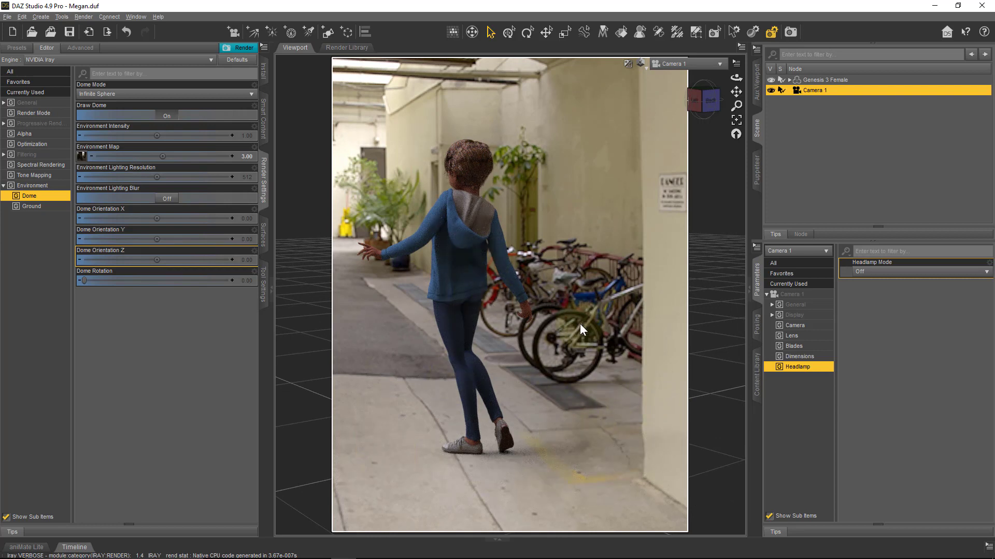
- Select Genesis 3 Female and set her Y Rotate to 180
{"action": "left_click", "coordinate": [837, 82]}
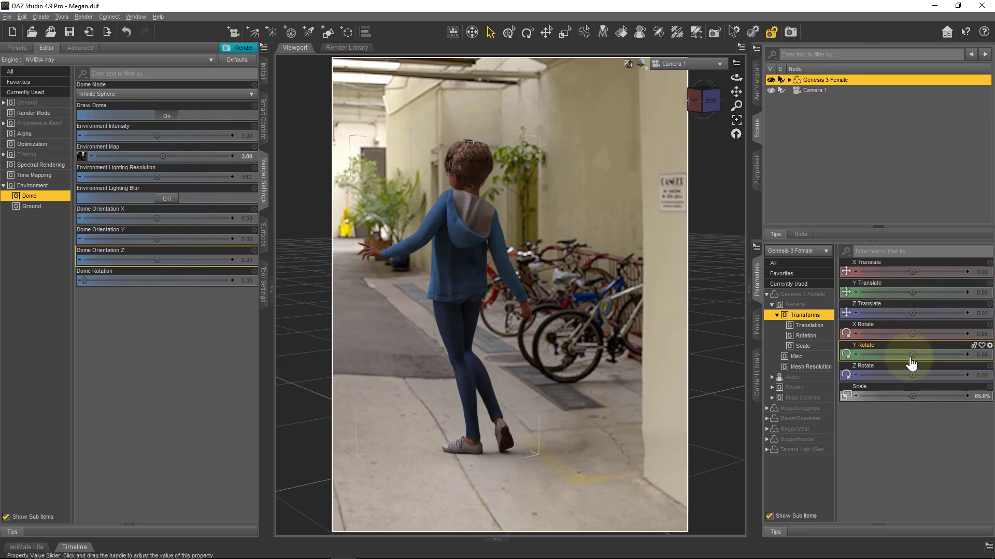
{"action": "left_click", "coordinate": [982, 354]}
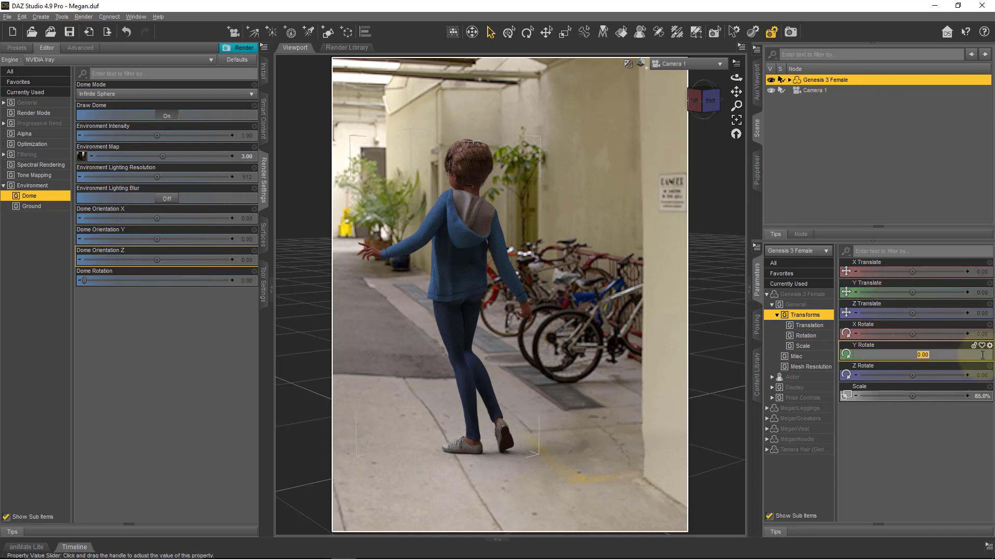
{"action": "type", "text": "180"}
{"action": "key", "text": "Return"}
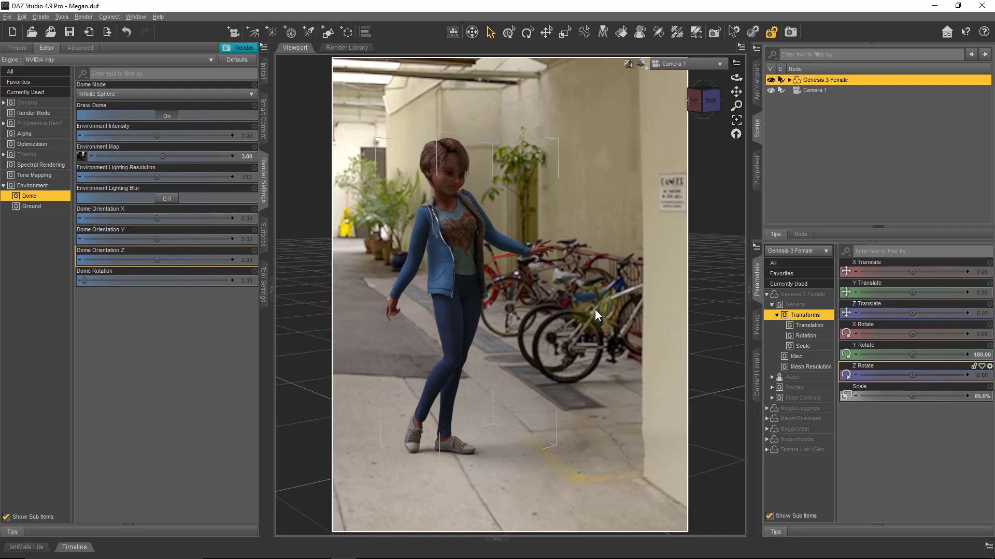
- Drag the figure's Y Rotate down from 180 to about 114.92
{"action": "left_click_drag", "start_coordinate": [968, 355], "coordinate": [904, 355]}
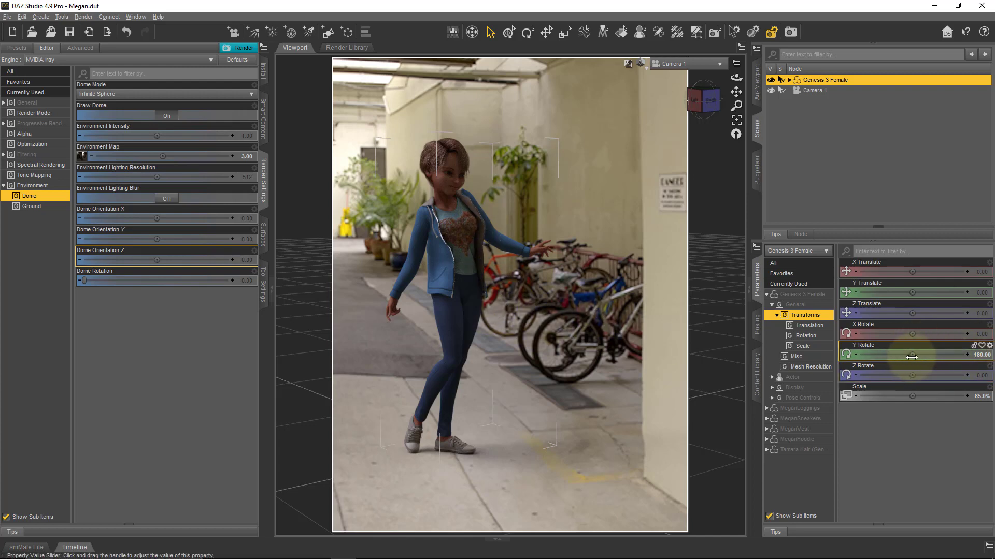
{"action": "left_click_drag", "start_coordinate": [451, 278], "coordinate": [497, 275]}
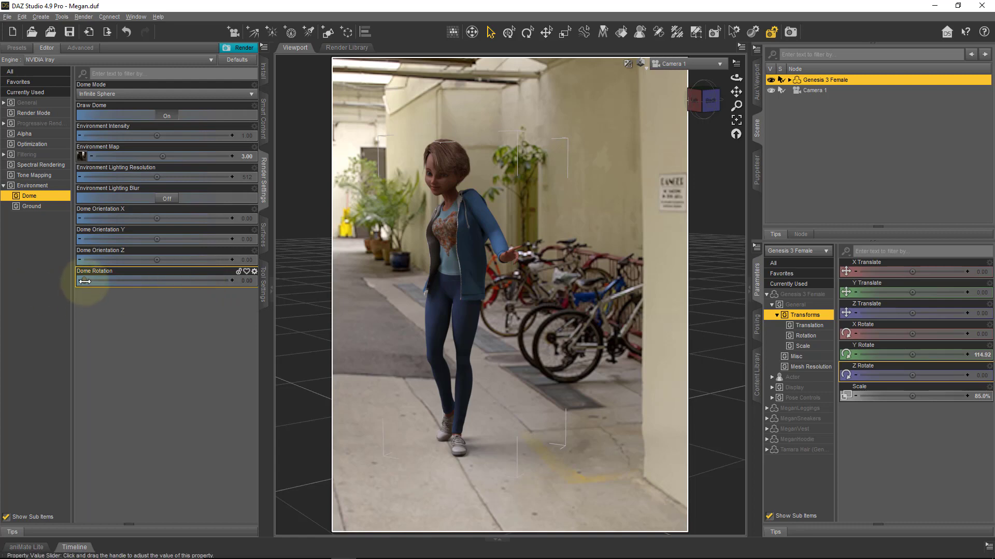
- Test Dome Rotation angles and return it to 0, then set the figure's Y Rotate to 89.79 and zoom out
{"action": "left_click_drag", "start_coordinate": [84, 281], "coordinate": [120, 279]}
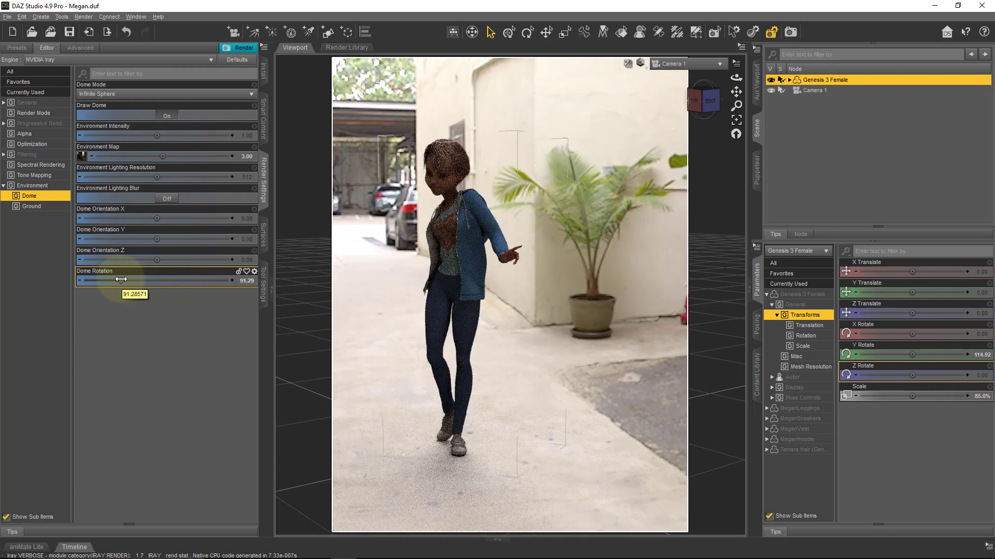
{"action": "left_click_drag", "start_coordinate": [121, 280], "coordinate": [124, 280]}
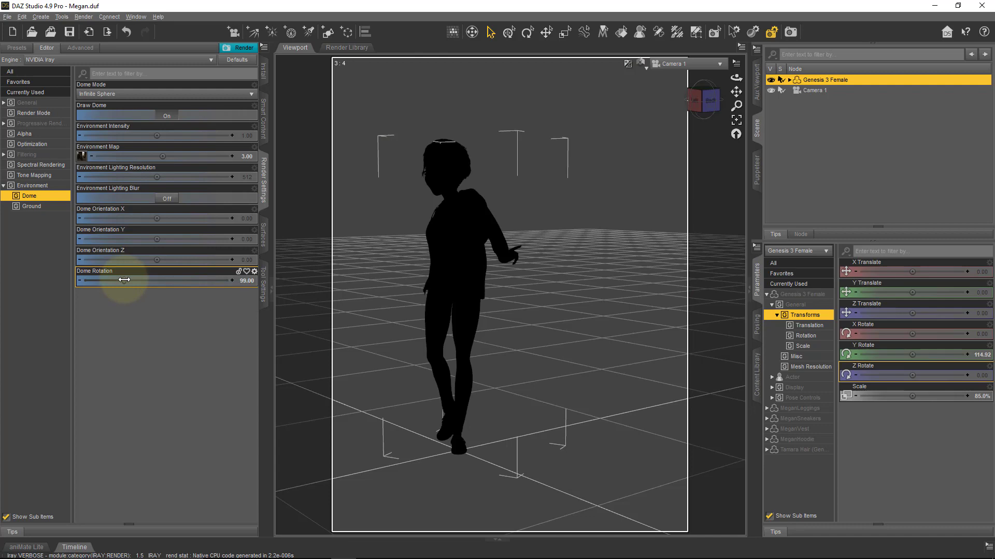
{"action": "left_click_drag", "start_coordinate": [125, 280], "coordinate": [128, 280]}
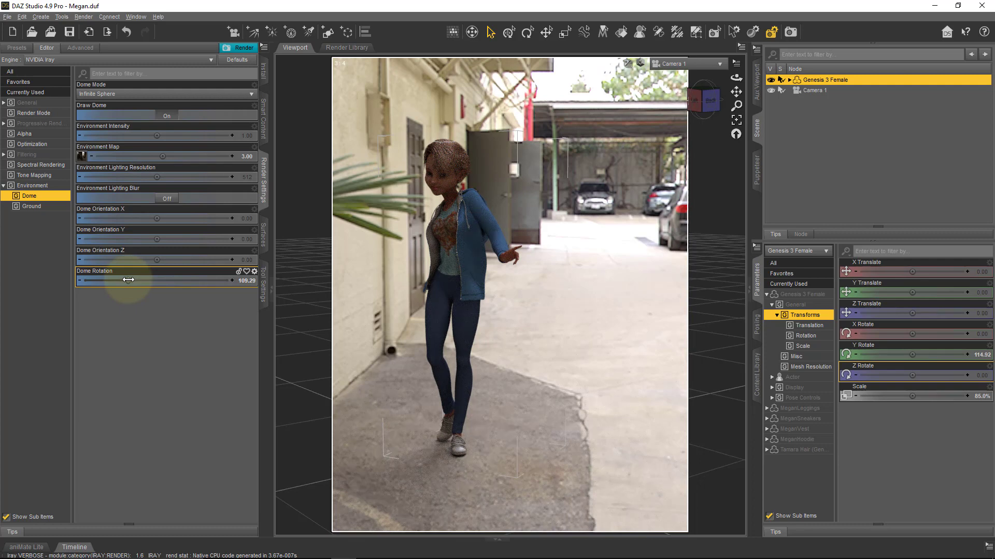
{"action": "left_click_drag", "start_coordinate": [128, 279], "coordinate": [84, 279]}
{"action": "left_click_drag", "start_coordinate": [911, 354], "coordinate": [895, 355]}
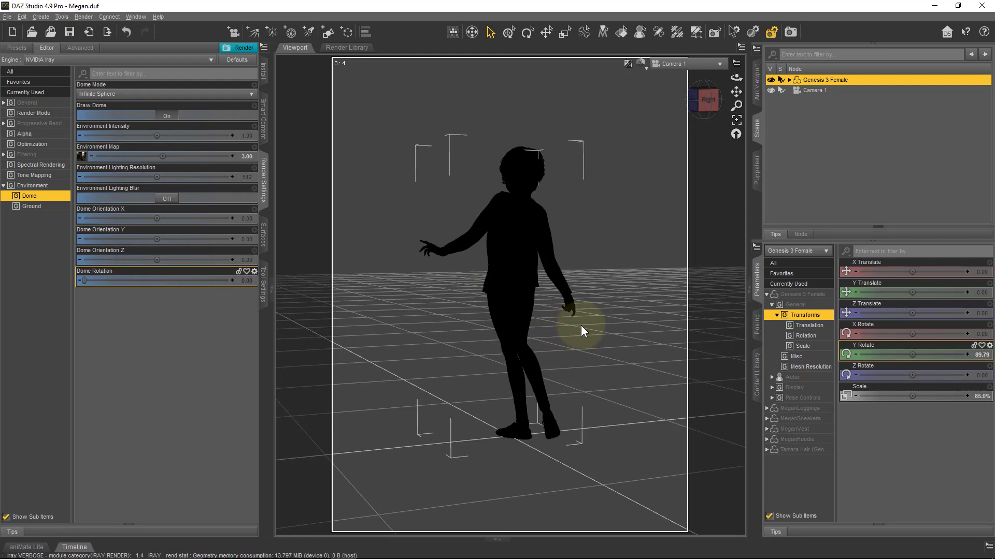
{"action": "scroll", "coordinate": [586, 363], "scroll_direction": "down", "scroll_amount": 2}
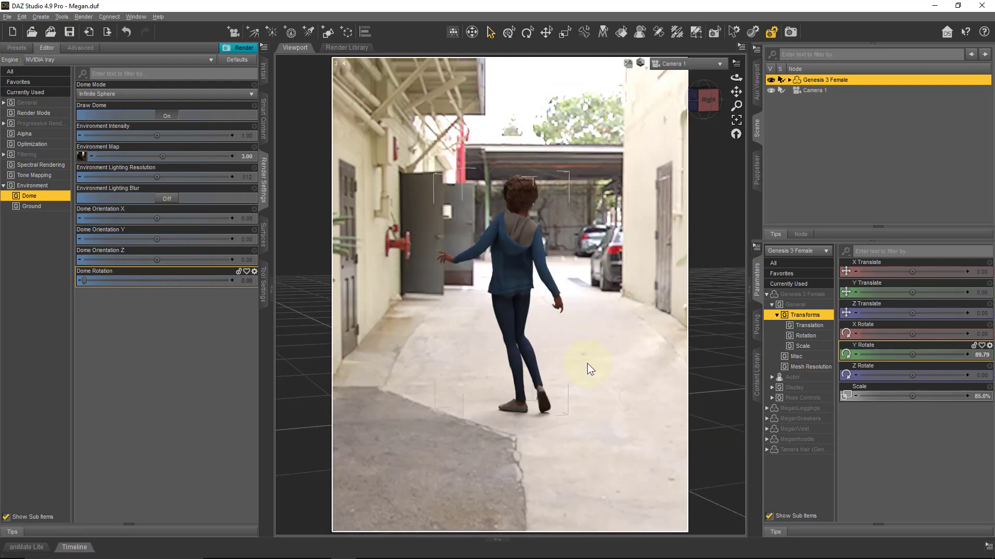